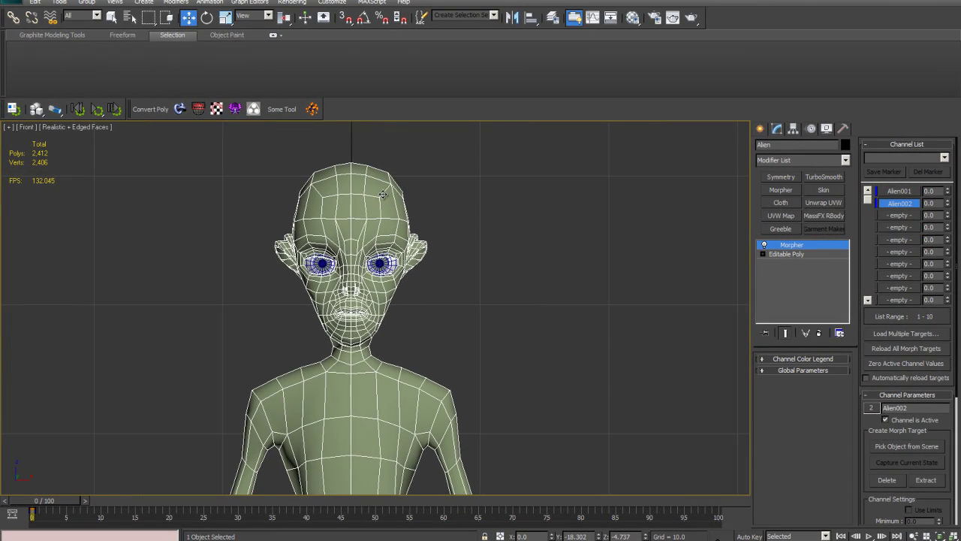
middle_click_drag(332, 209, 323, 180)
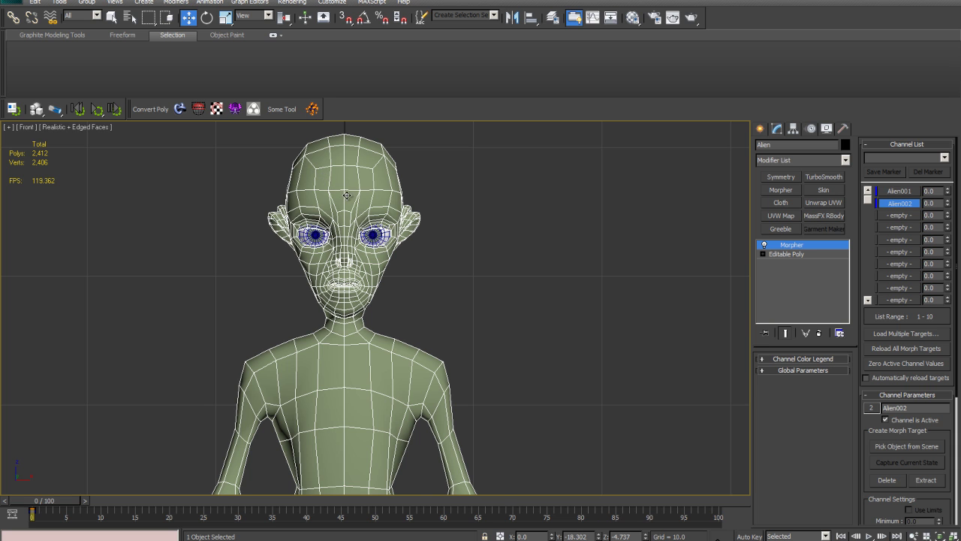
middle_click_drag(333, 213, 359, 210)
scroll(349, 195, "down", 3)
scroll(349, 195, "up", 3)
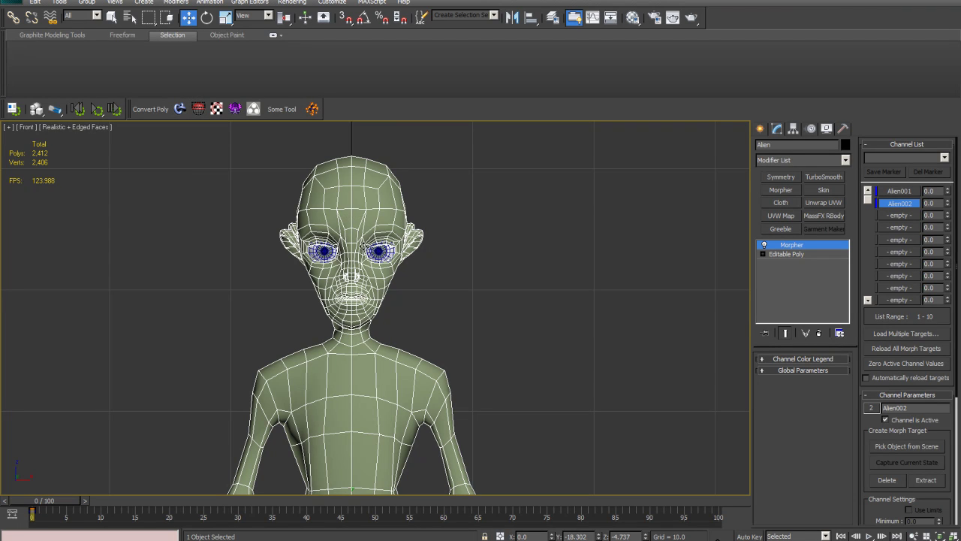
scroll(315, 234, "up", 5)
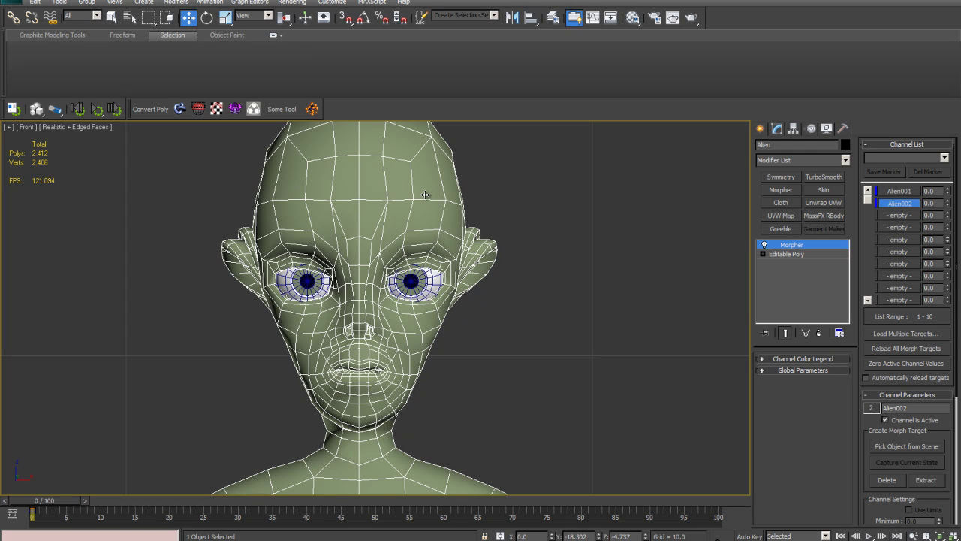
middle_click_drag(347, 192, 327, 183)
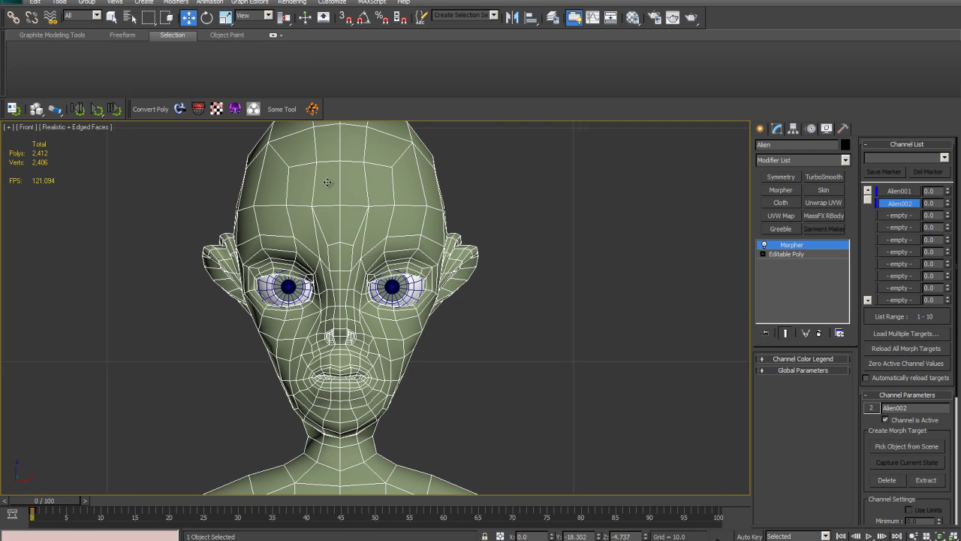
middle_click_drag(320, 220, 357, 178)
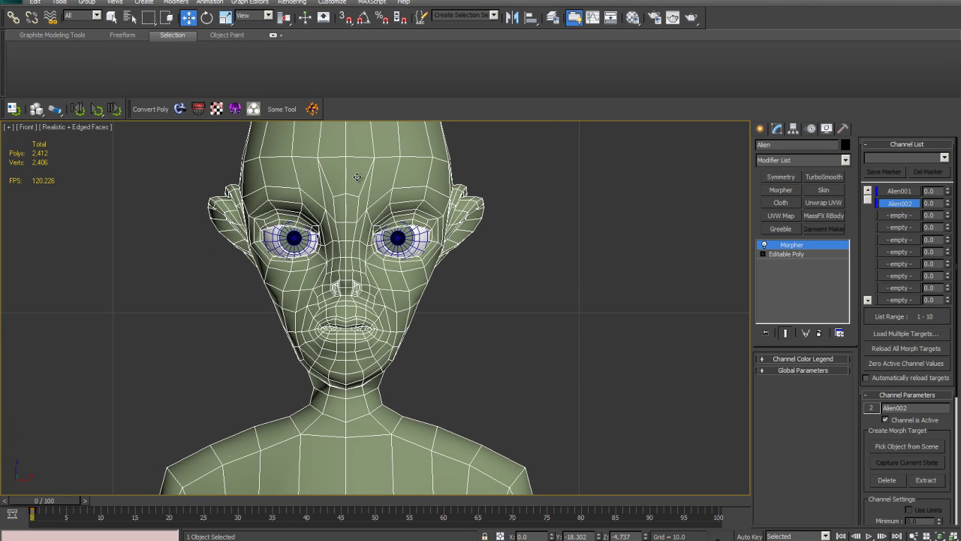
middle_click_drag(344, 210, 350, 208)
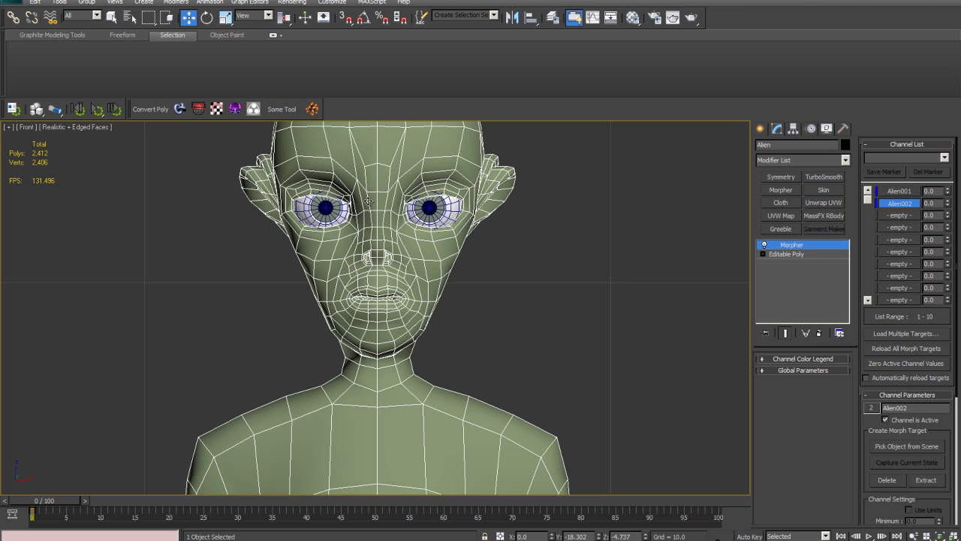
middle_click_drag(369, 201, 358, 206)
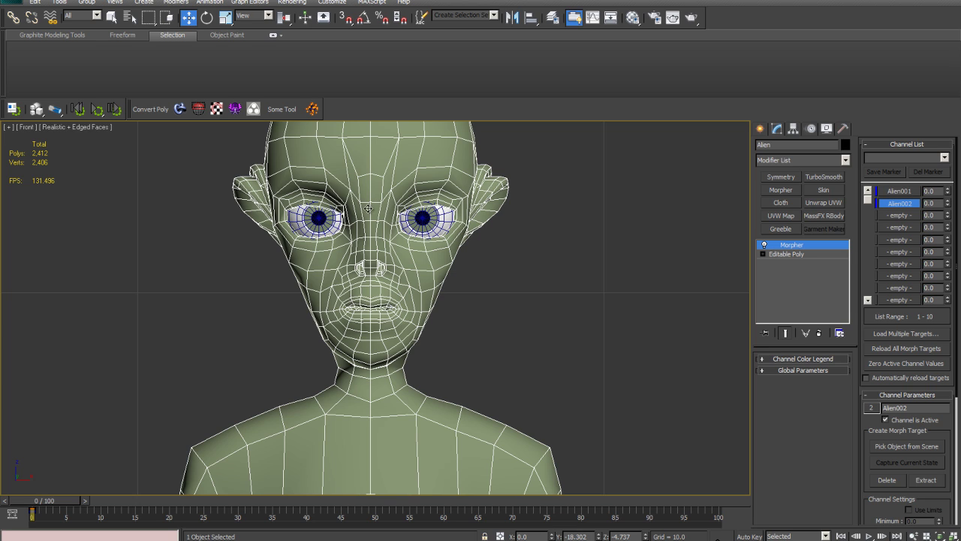
middle_click_drag(368, 208, 374, 193)
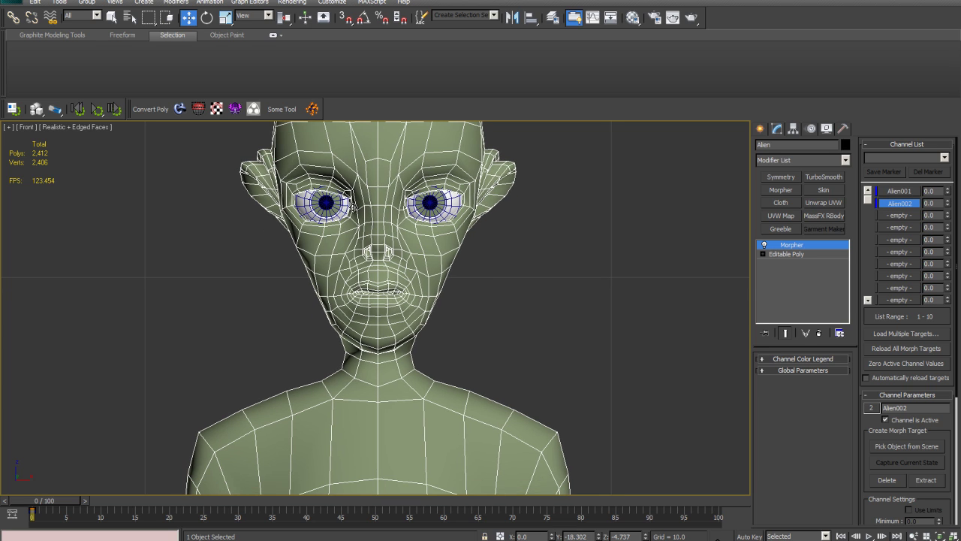
middle_click_drag(374, 200, 358, 209)
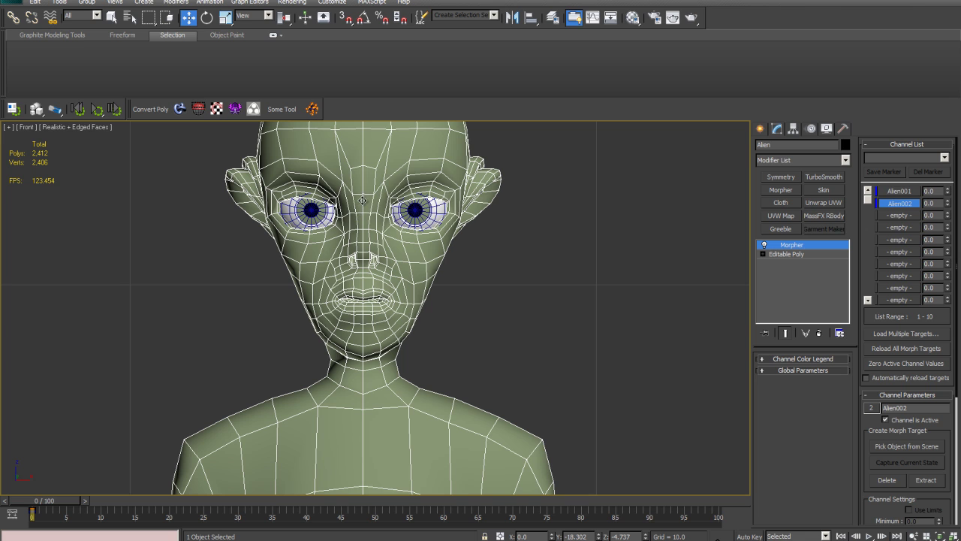
scroll(361, 207, "down", 2)
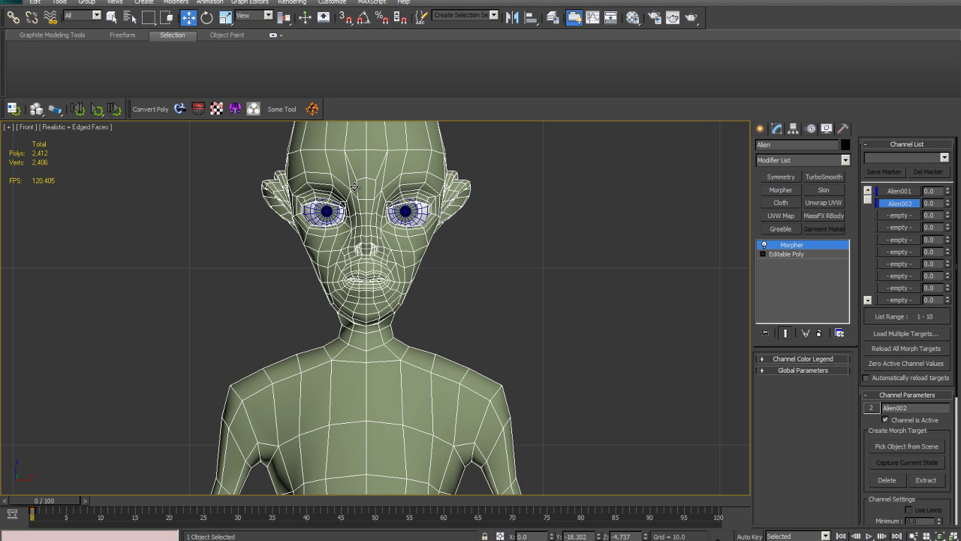
middle_click_drag(356, 190, 347, 184)
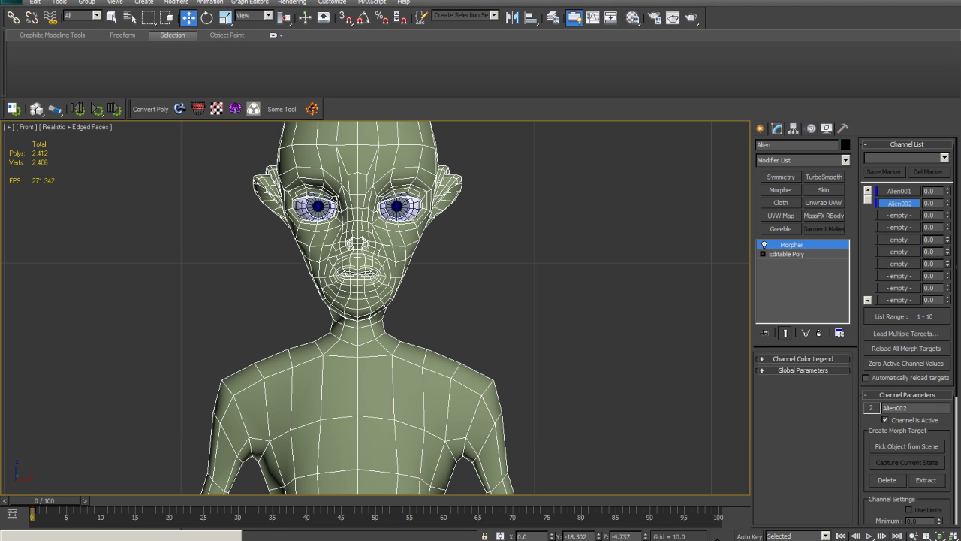
- Switch to the web browser to view the YouTube page "3DS Max Mirrored Morph Targets Tutorial", and return to 3ds Max
left_click(121, 540)
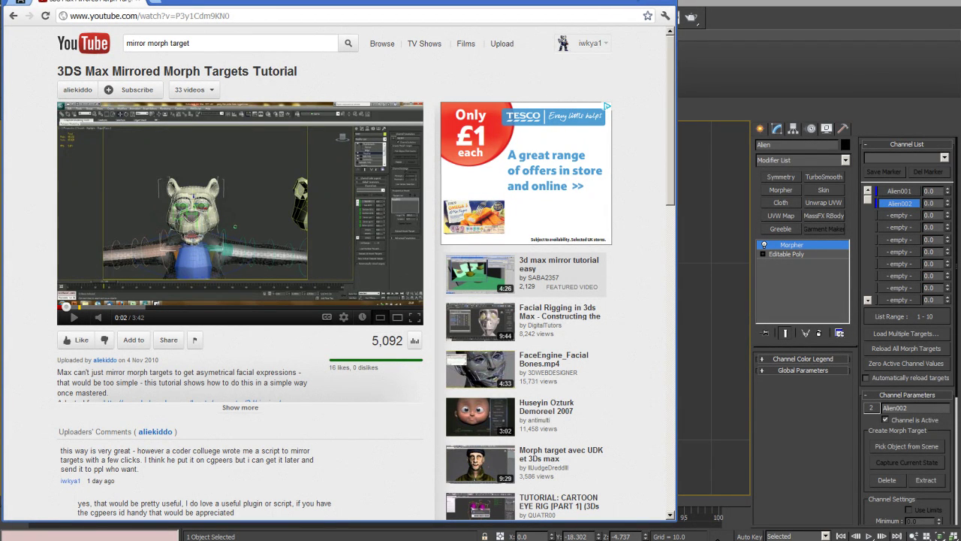
left_click(633, 2)
- Remove the Morpher modifier from the alien so only the Editable Poly remains
scroll(295, 268, "down", 3)
middle_click_drag(295, 236, 167, 268)
scroll(252, 191, "up", 3)
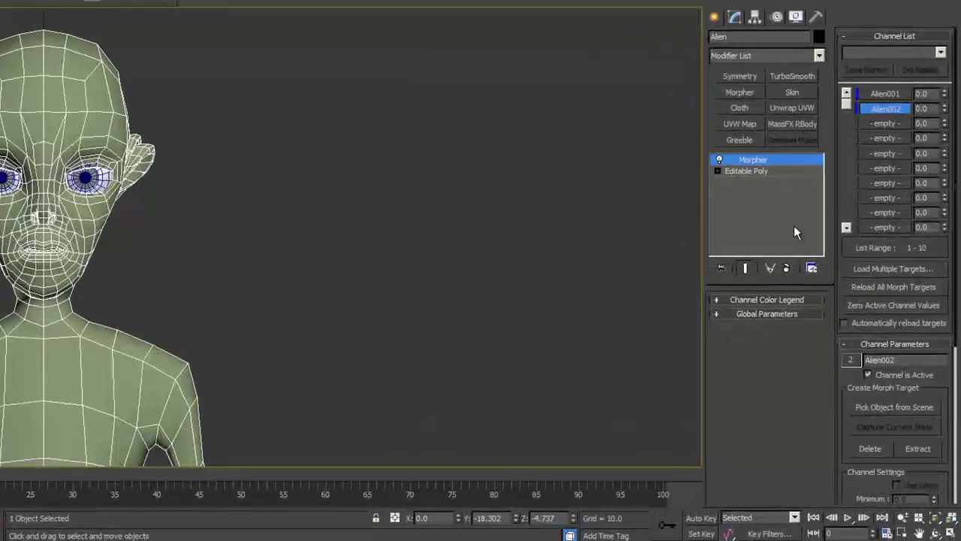
left_click(818, 333)
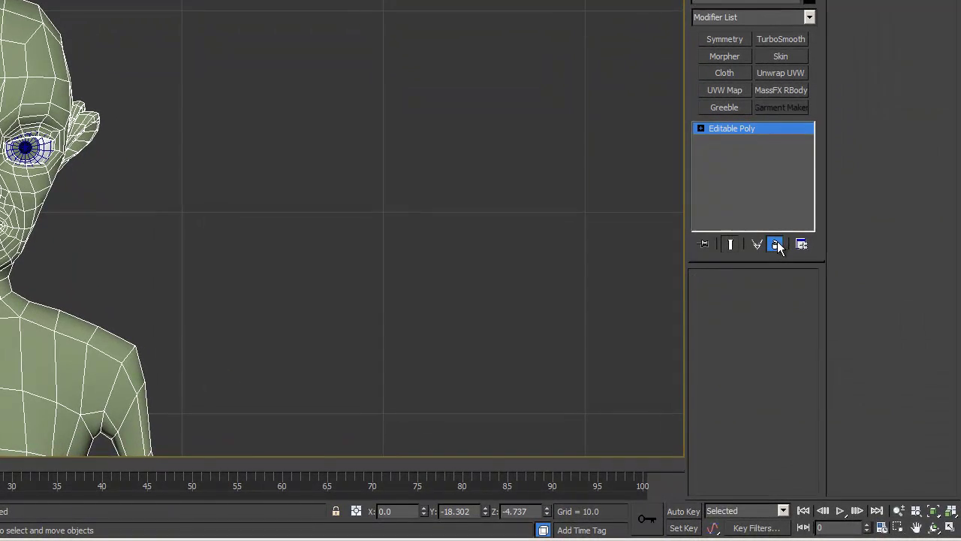
- Clone the alien as one independent copy named Alien001, placed about 24.5 units along X beside the original
middle_click_drag(81, 91, 84, 89)
scroll(60, 148, "down", 3)
middle_click_drag(63, 227, 0, 160)
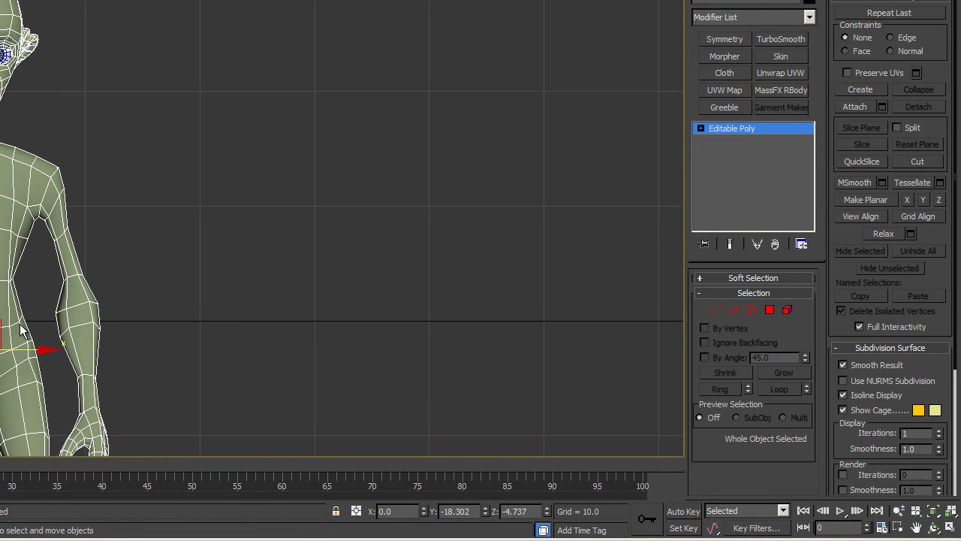
middle_click_drag(39, 278, 33, 304)
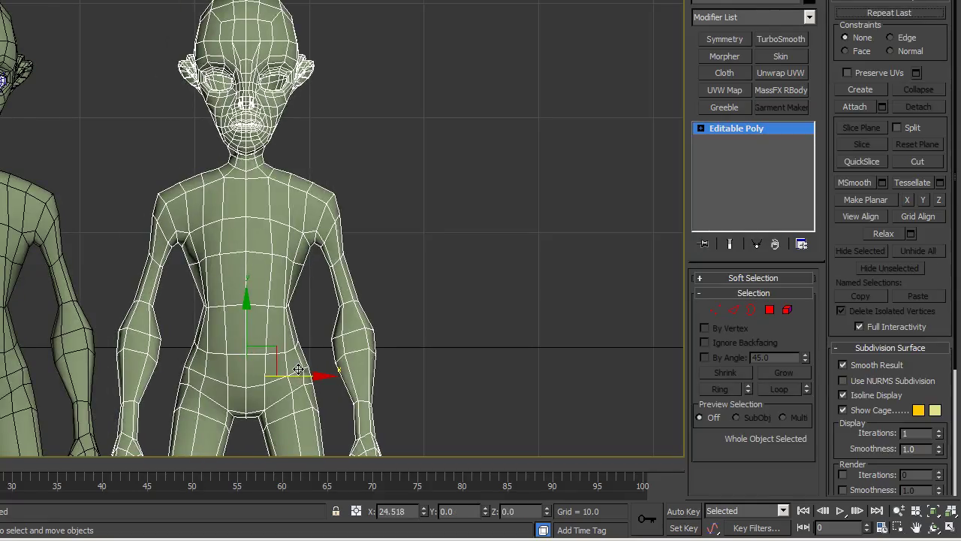
key("ctrl+v")
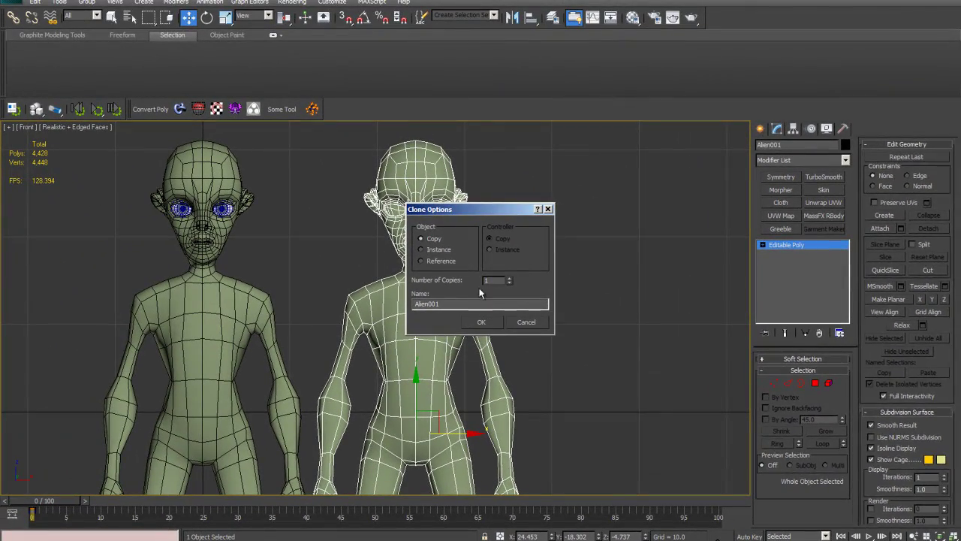
left_click(453, 304)
- Close the right eye of the copied alien by moving its upper-eyelid vertices down onto the lower lid
scroll(396, 321, "up", 6)
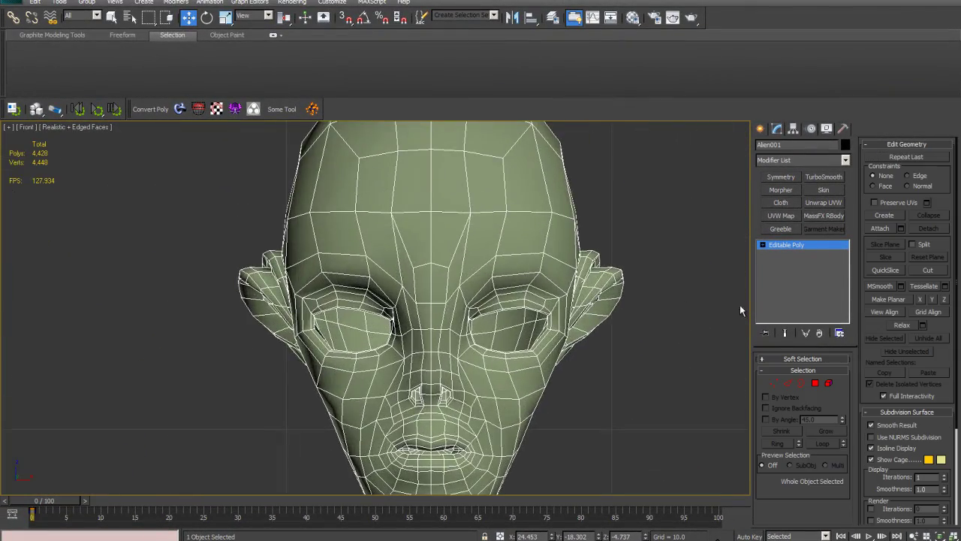
left_click(773, 383)
scroll(371, 314, "up", 4)
left_click_drag(283, 303, 308, 372)
left_click(339, 310)
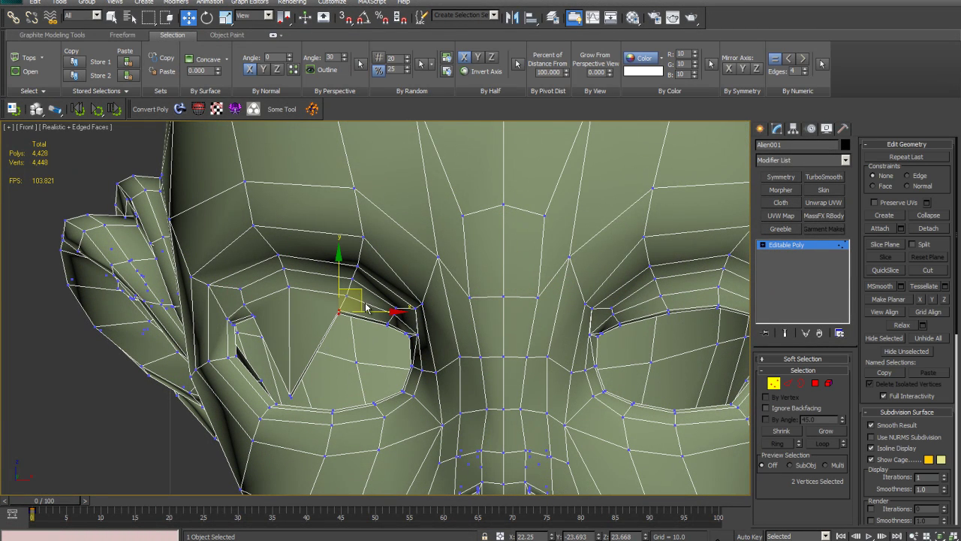
left_click(369, 373)
left_click_drag(333, 304, 362, 379)
left_click_drag(377, 320, 398, 337)
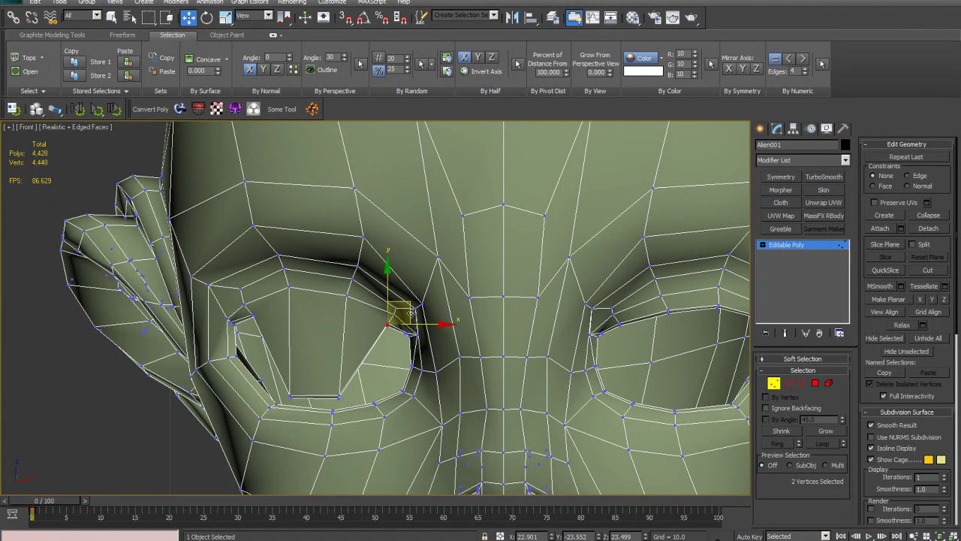
left_click_drag(407, 299, 414, 353)
left_click_drag(248, 309, 277, 343)
scroll(360, 300, "down", 2)
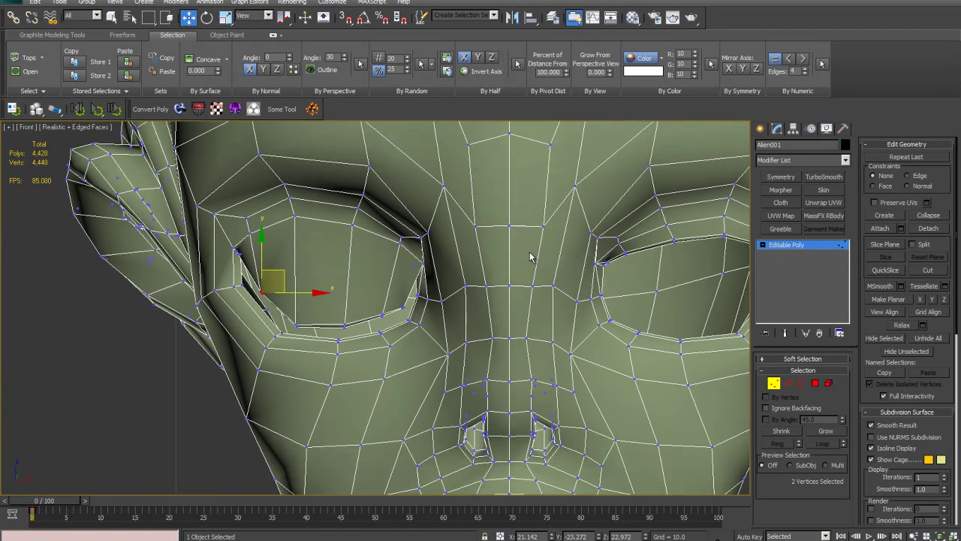
left_click(774, 384)
- Mirror the edited alien across X as a Copy and move the mirrored copy along X, clear of the other models
scroll(376, 283, "down", 6)
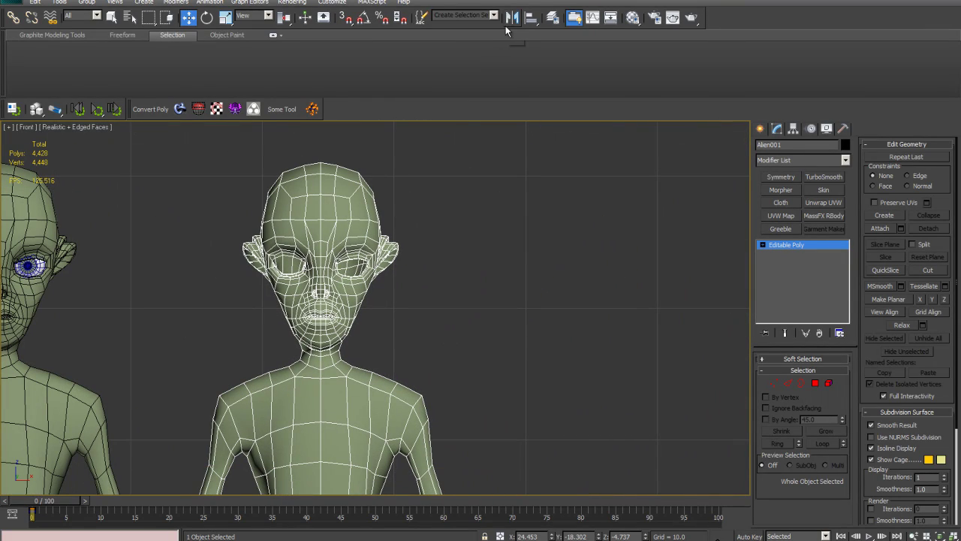
left_click(517, 18)
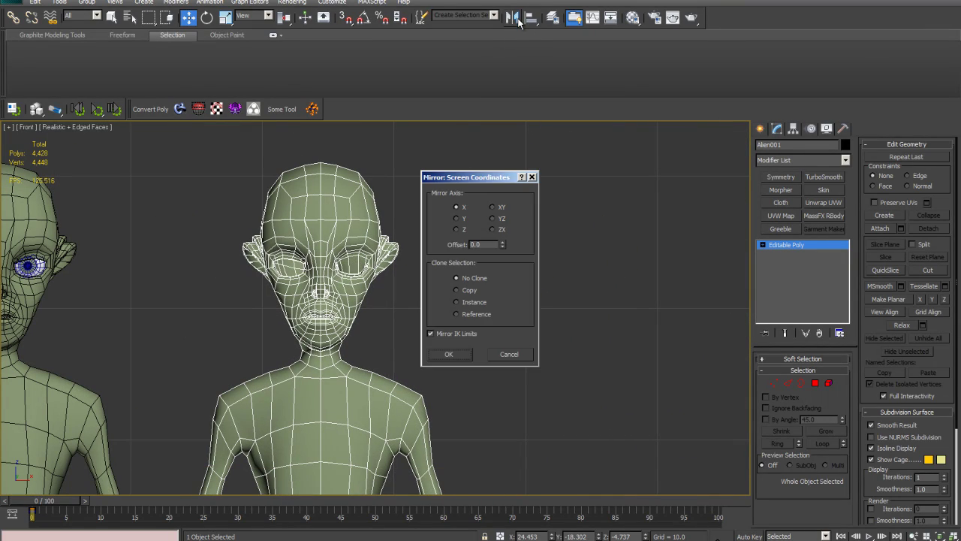
left_click(468, 290)
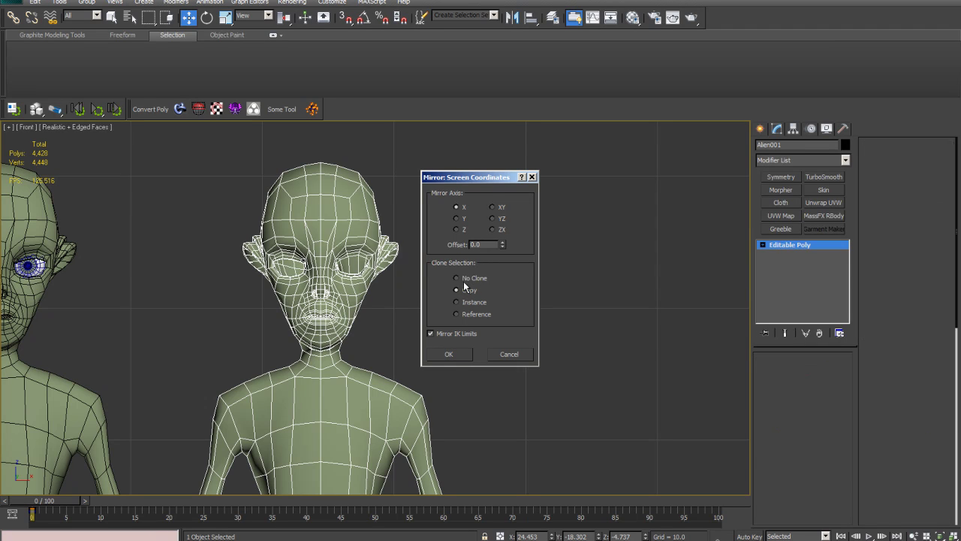
left_click(432, 347)
scroll(371, 229, "down", 6)
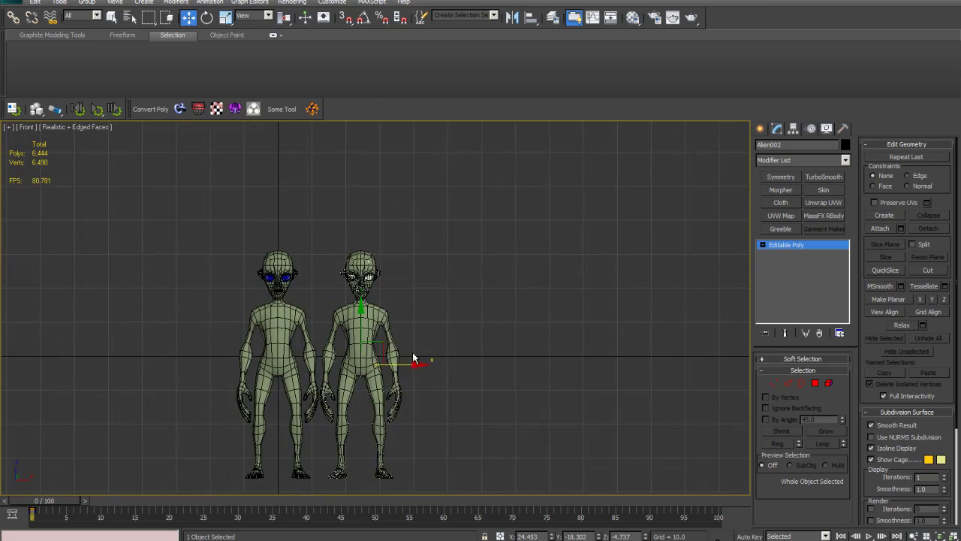
left_click_drag(413, 366, 503, 367)
- Select the first copy and hide the wireframe edges to compare the closed eyes on the two copied heads
left_click(376, 327)
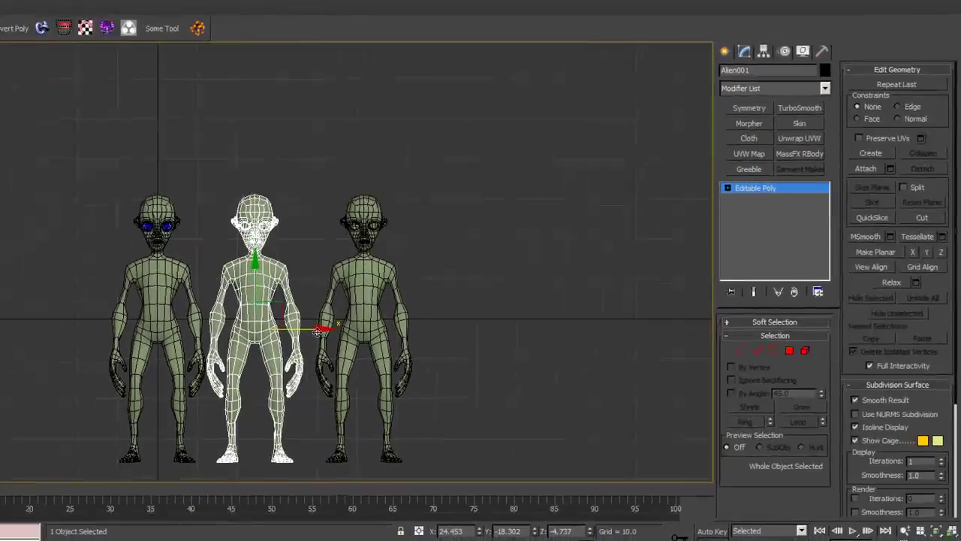
left_click_drag(398, 366, 419, 366)
left_click_drag(249, 303, 214, 303)
scroll(282, 133, "up", 6)
middle_click_drag(282, 133, 240, 257)
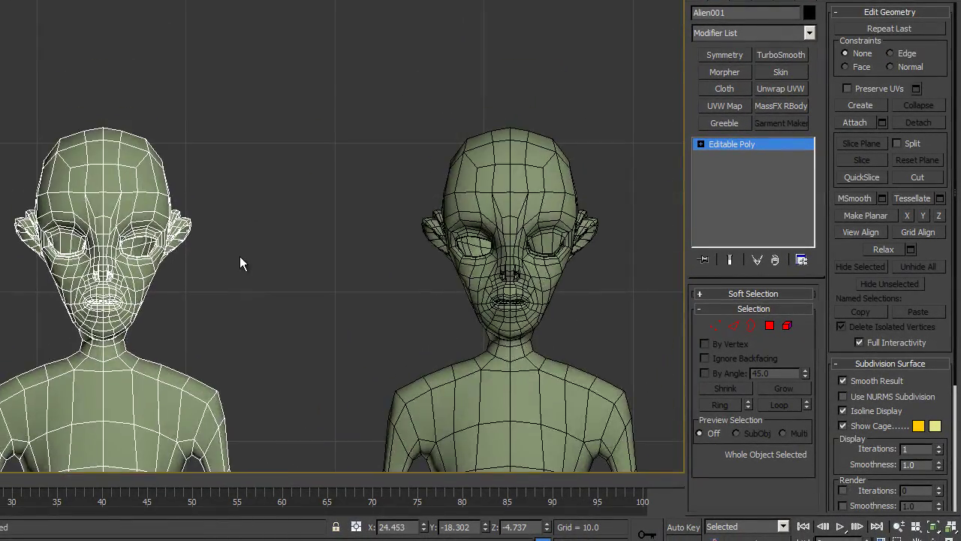
key("F4")
middle_click_drag(248, 187, 183, 180)
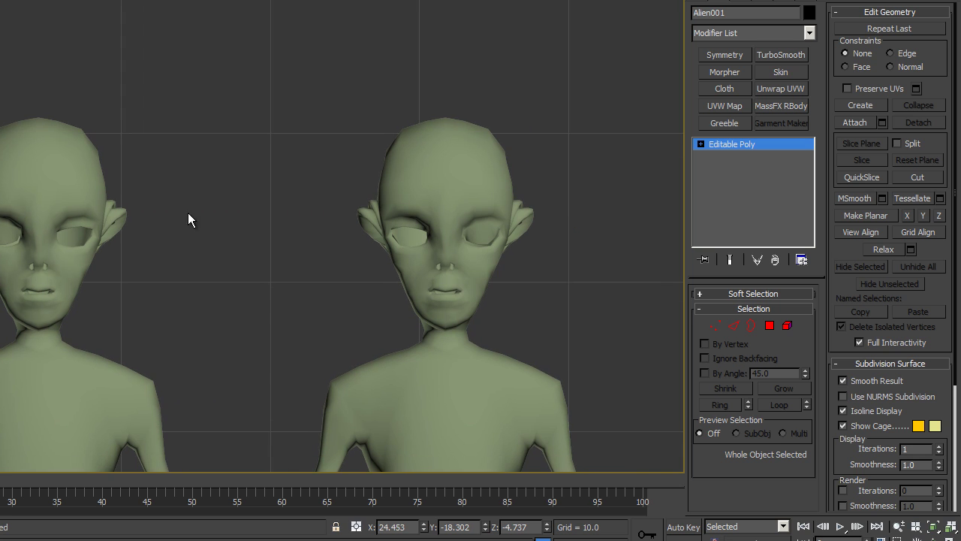
middle_click_drag(188, 213, 347, 190)
- Add a Morpher modifier to the original alien and pick Alien001 from the scene as the first channel's target
left_click(307, 360)
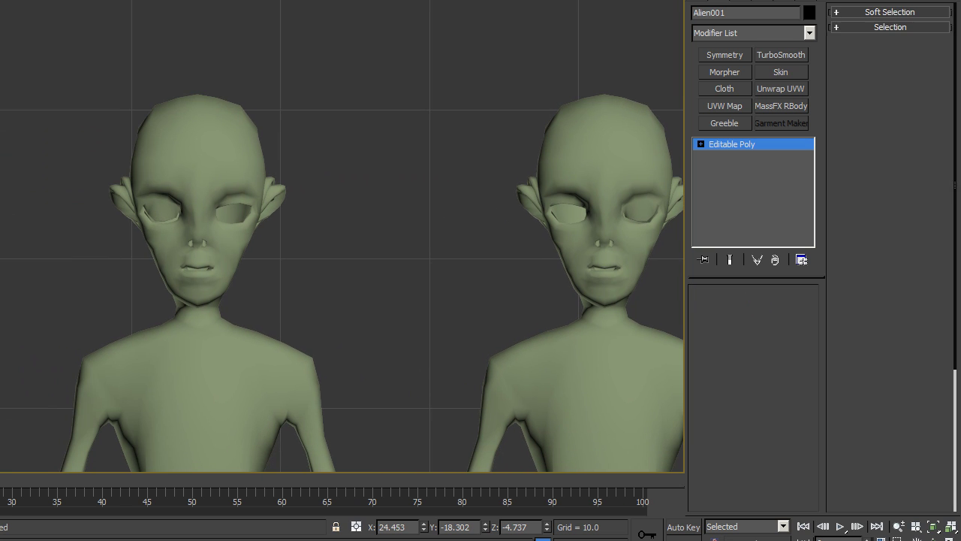
left_click(725, 72)
left_click(884, 75)
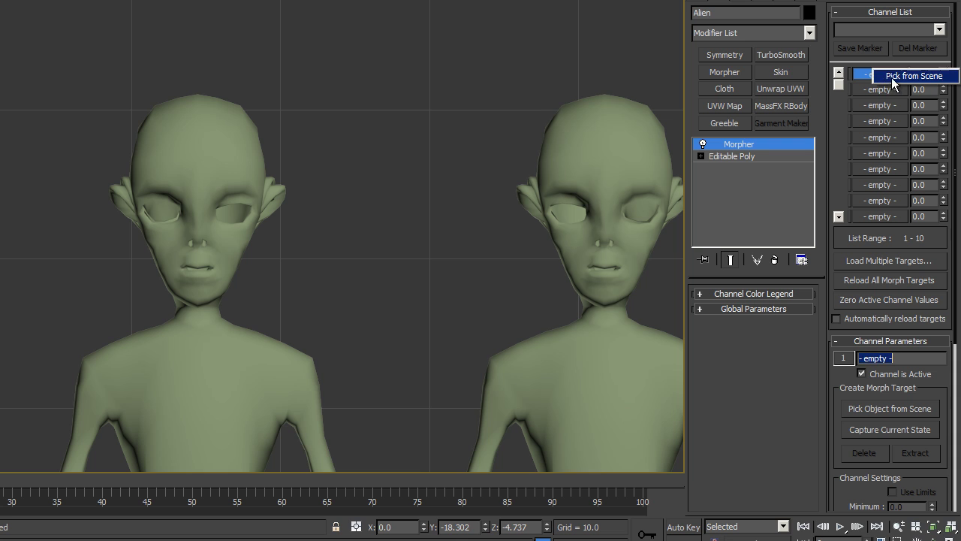
left_click(912, 76)
left_click(226, 144)
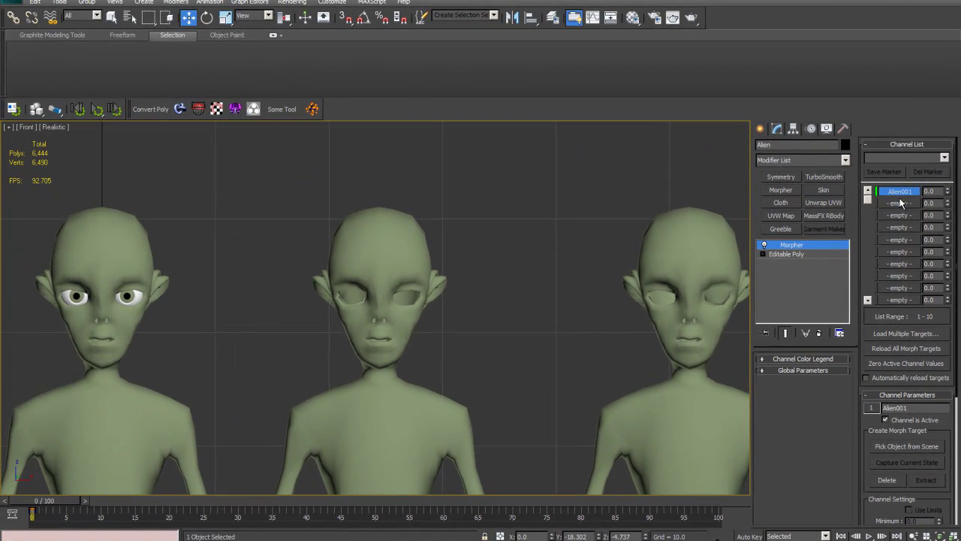
- Assign the mirrored copy, Alien002, as the morph target of the second channel
left_click(901, 203)
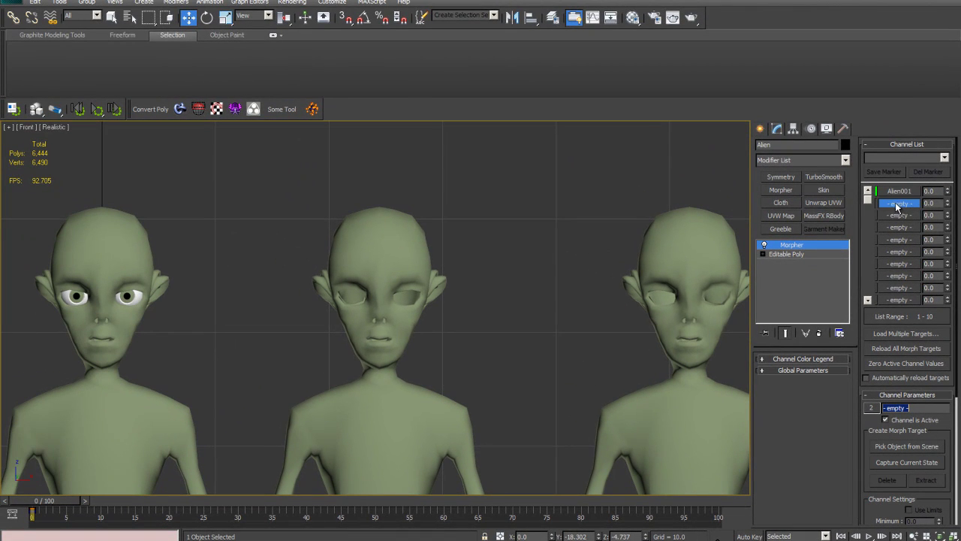
right_click(901, 204)
left_click(920, 208)
left_click(662, 262)
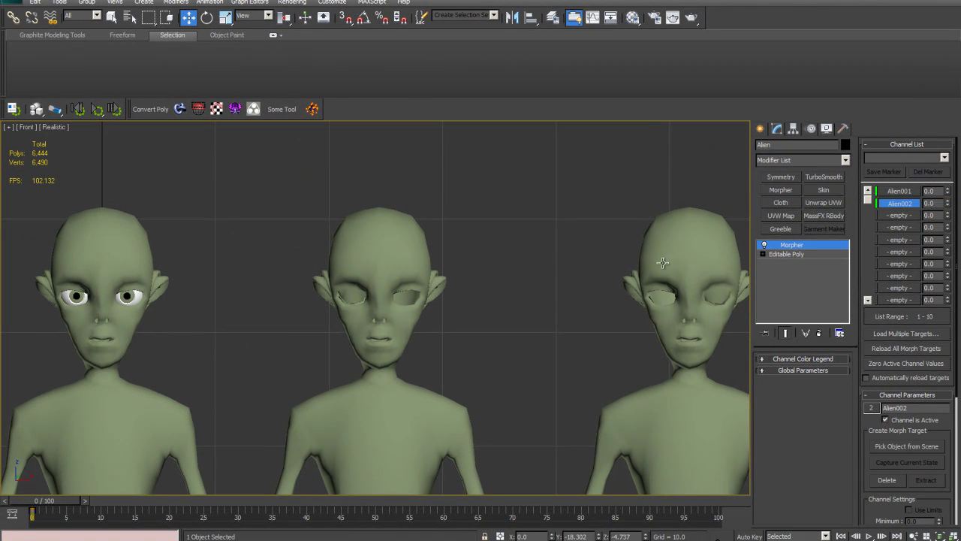
- Test the Alien001 morph channel while examining the original alien's eyes up close
left_click(904, 193)
middle_click_drag(223, 278, 528, 296)
scroll(530, 271, "up", 5)
middle_click_drag(532, 236, 458, 214)
mouse_move(947, 192)
left_mouse_down()
mouse_move(954, 123)
mouse_move(950, 219)
mouse_move(949, 182)
mouse_move(949, 206)
left_mouse_up()
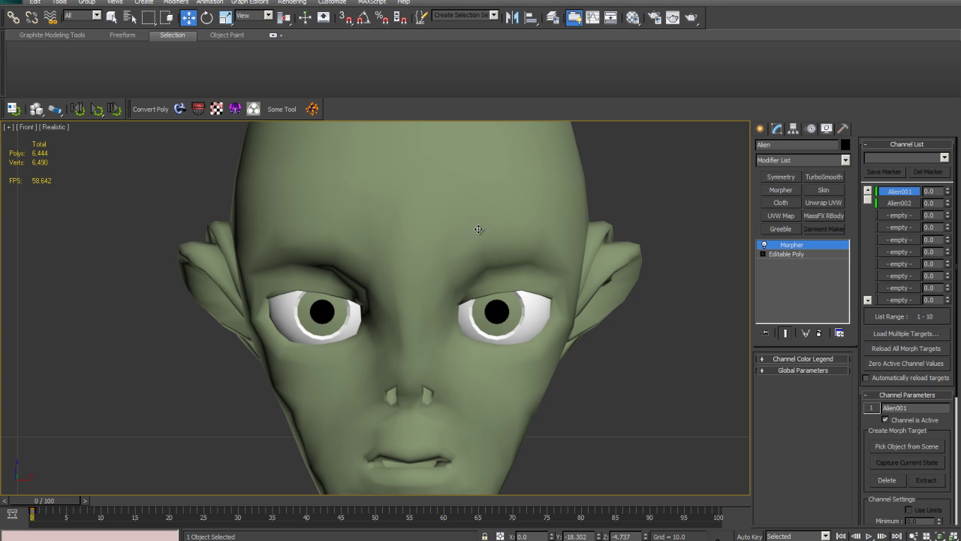
middle_click_drag(473, 220, 373, 229)
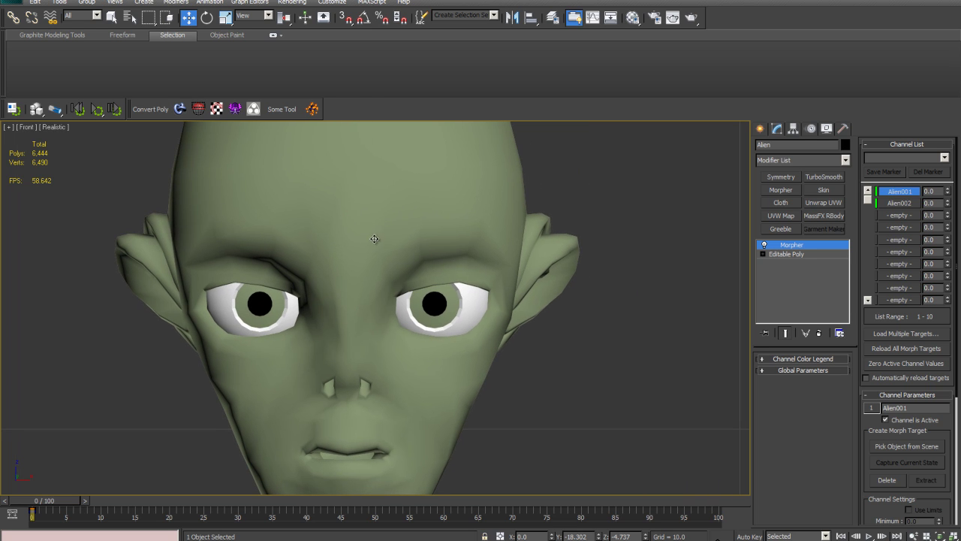
- Remove the Morpher modifier from the original alien
scroll(344, 244, "down", 3)
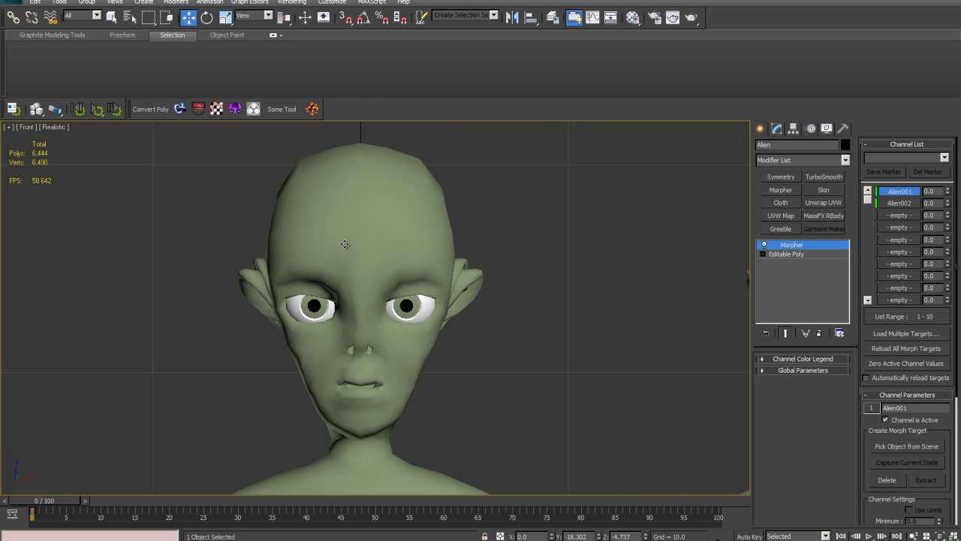
scroll(389, 172, "down", 5)
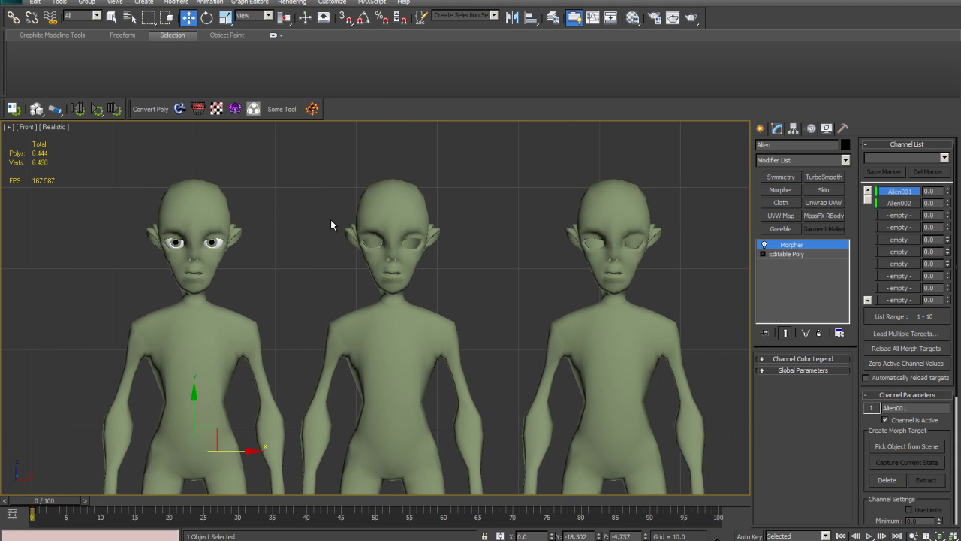
middle_click_drag(530, 212, 491, 218)
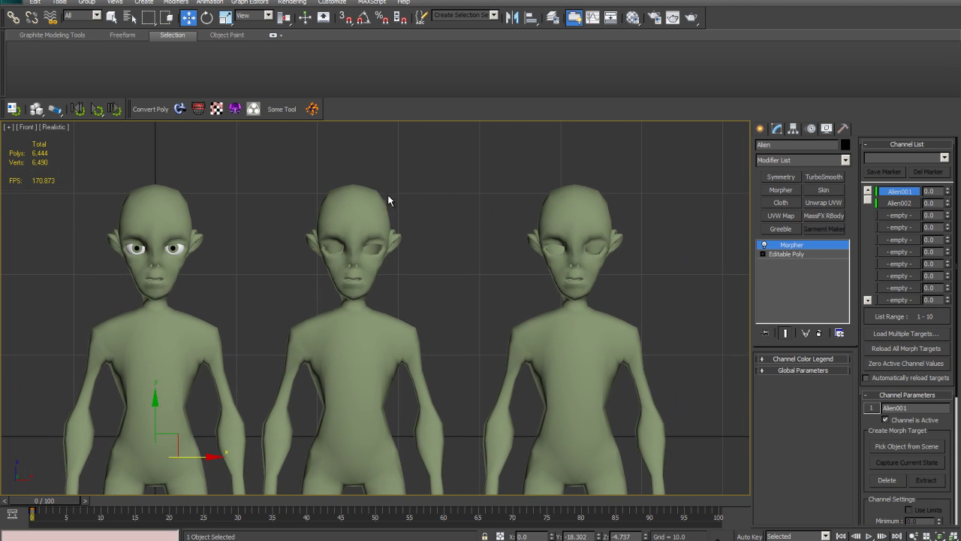
middle_click_drag(388, 200, 380, 193)
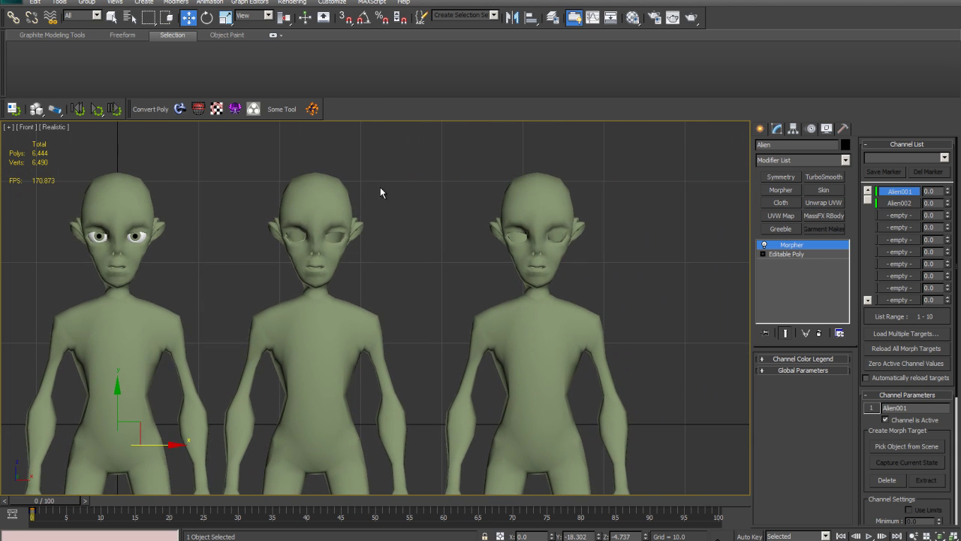
left_click(819, 333)
middle_click_drag(377, 203, 384, 217)
scroll(379, 218, "down", 2)
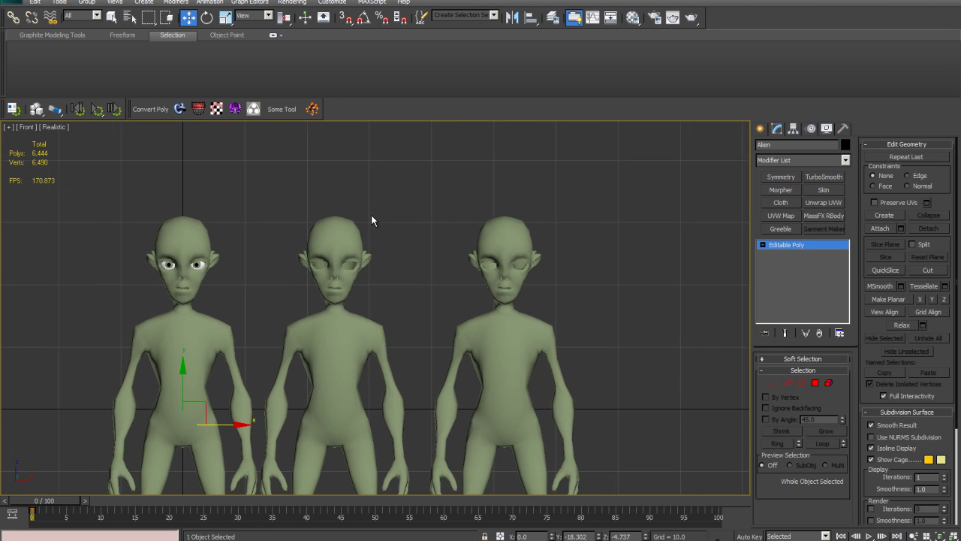
- Delete the two alien copies beside the original and display the wireframe edges over the shaded model
left_click_drag(564, 300, 561, 296)
key("Delete")
middle_click_drag(229, 226, 329, 236)
key("F4")
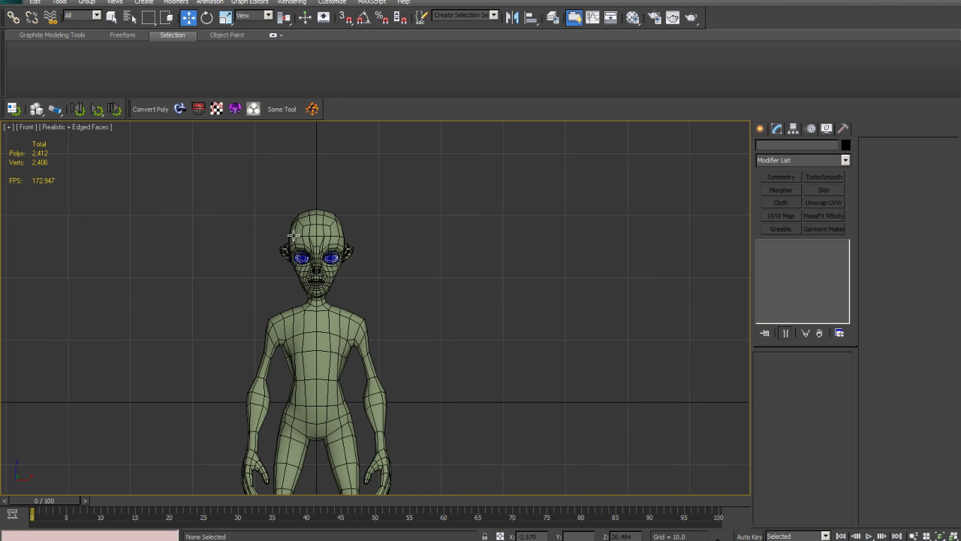
scroll(275, 260, "up", 2)
scroll(274, 258, "up", 2)
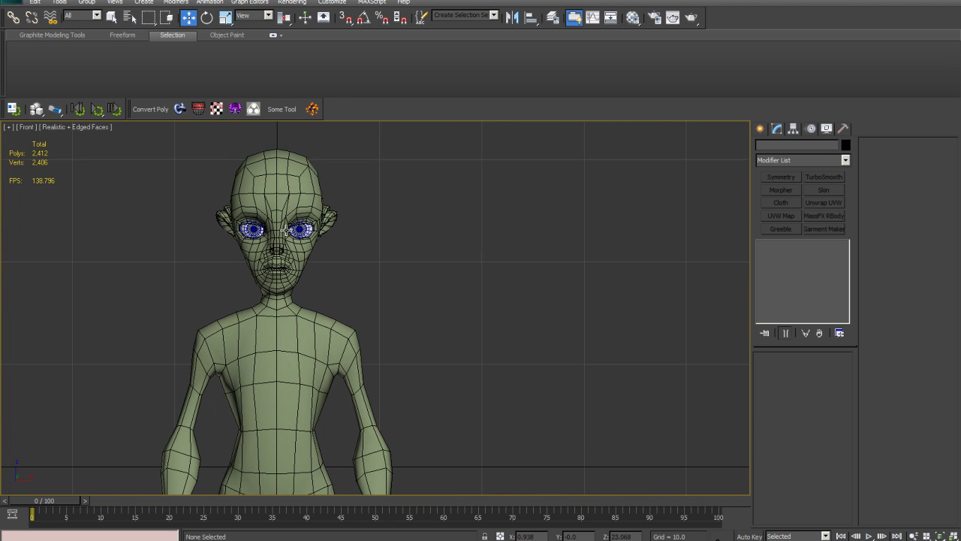
middle_click_drag(327, 185, 286, 197)
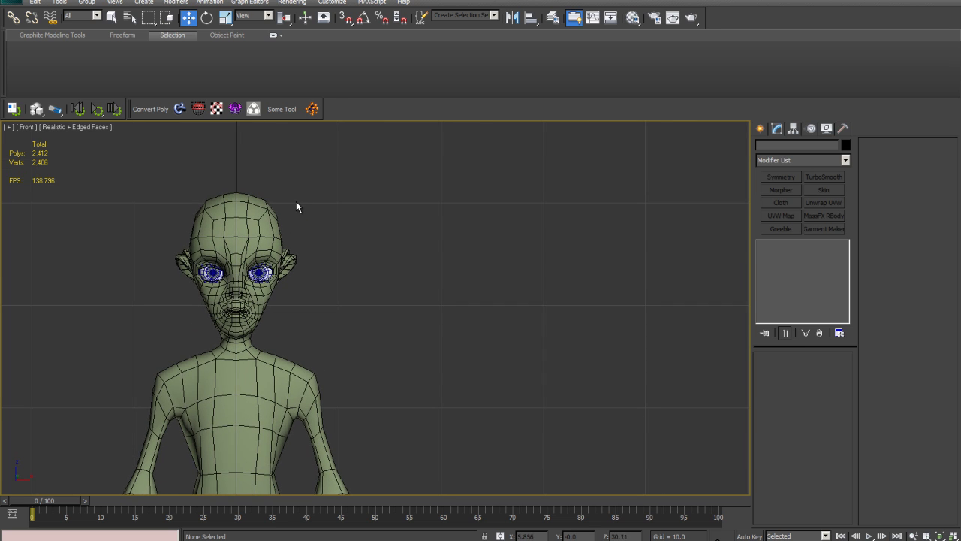
- Clone the original alien sideways along X as an independent copy named left
left_click_drag(328, 180, 248, 213)
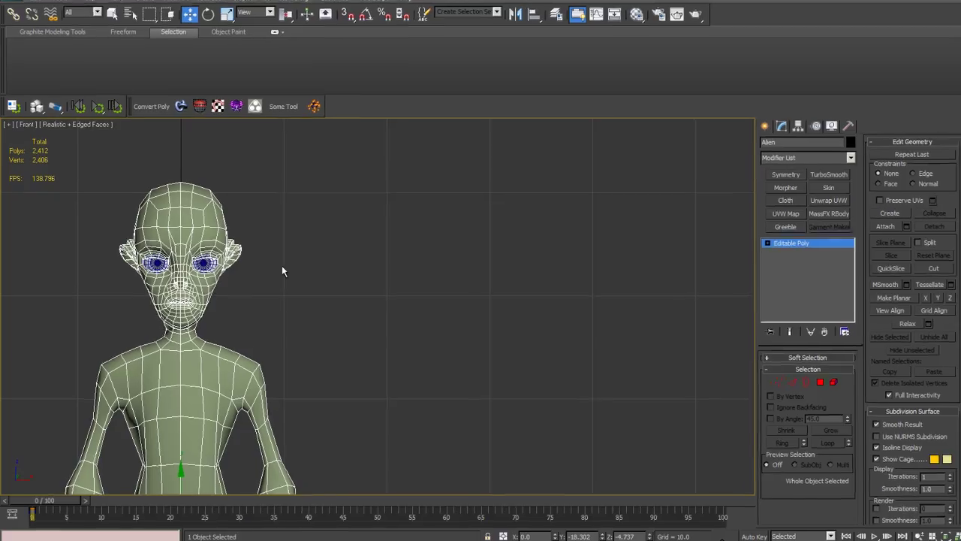
scroll(283, 266, "down", 3)
middle_click_drag(283, 267, 283, 188)
left_click_drag(268, 347, 434, 351, "shift")
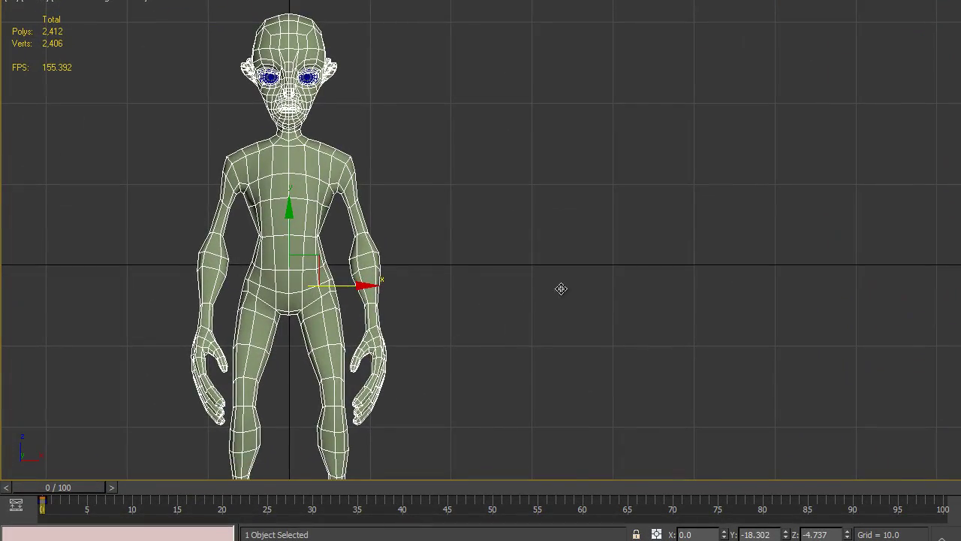
left_click_drag(566, 291, 572, 294, "shift")
left_click_drag(593, 230, 519, 228)
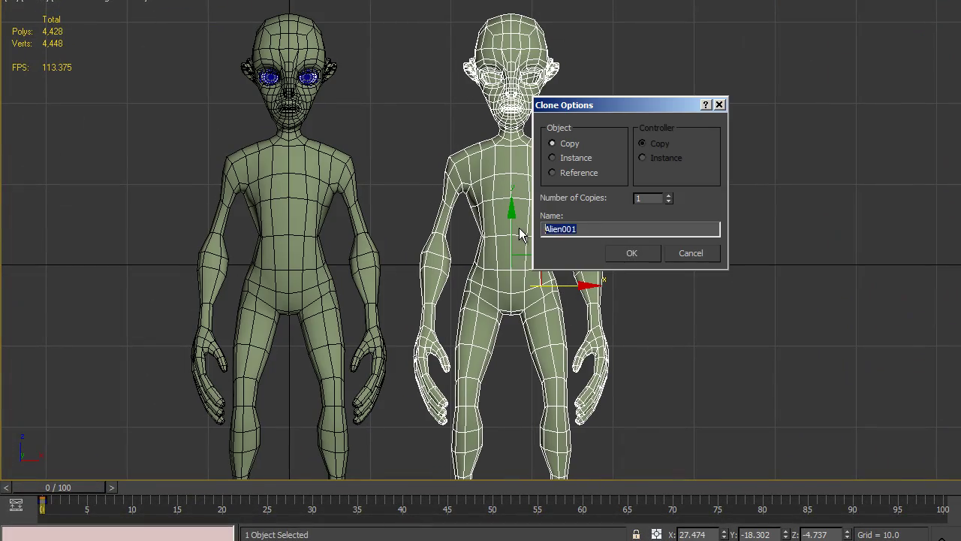
type("Suit")
key("Return")
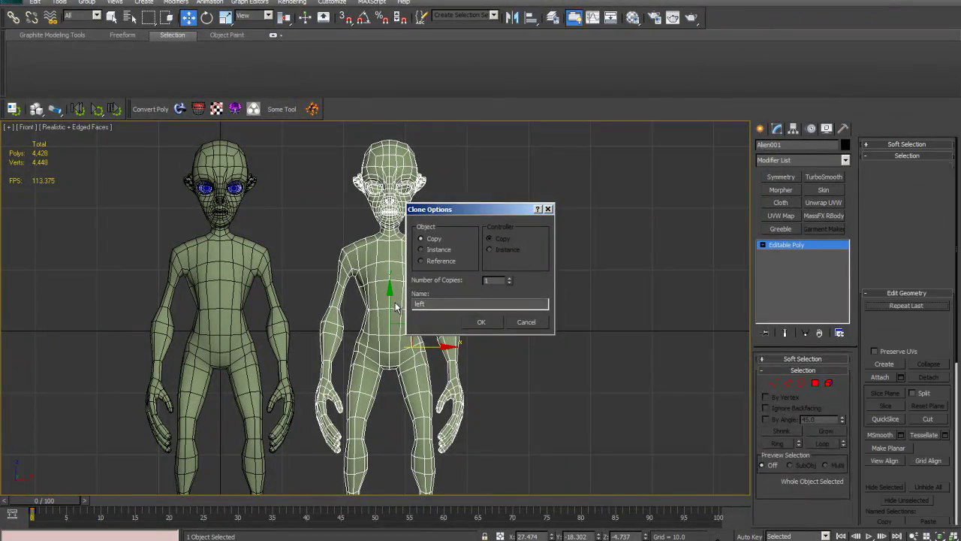
scroll(429, 233, "up", 5)
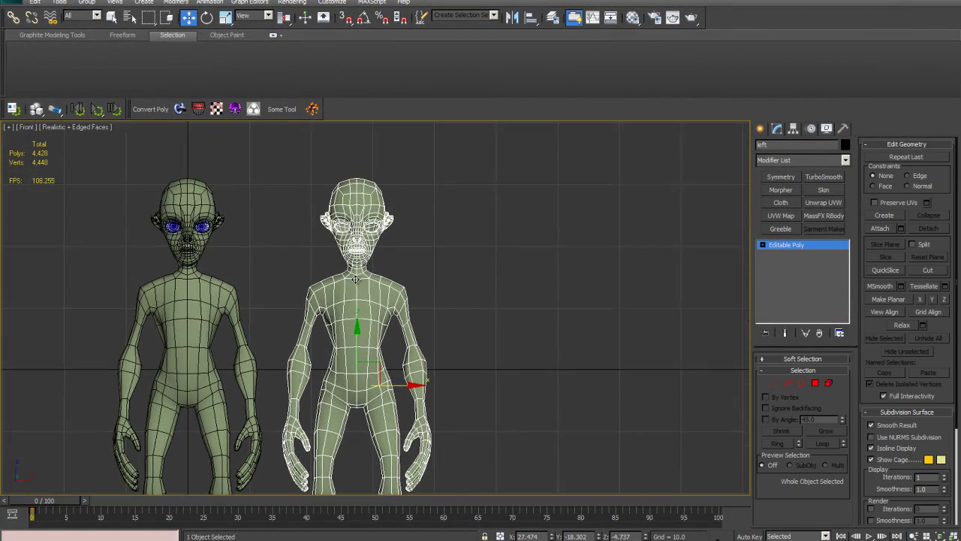
left_click(793, 160)
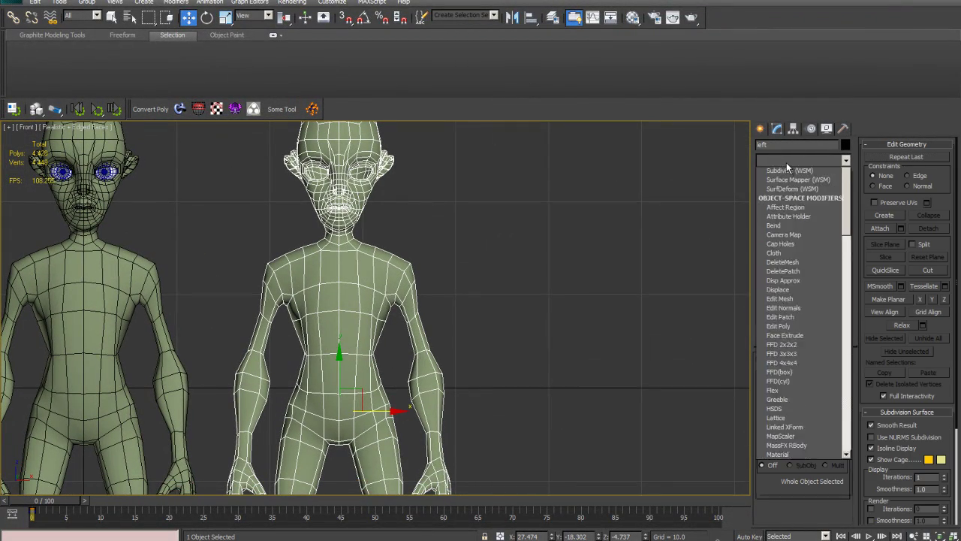
scroll(788, 163, "down", 5)
left_click(788, 189)
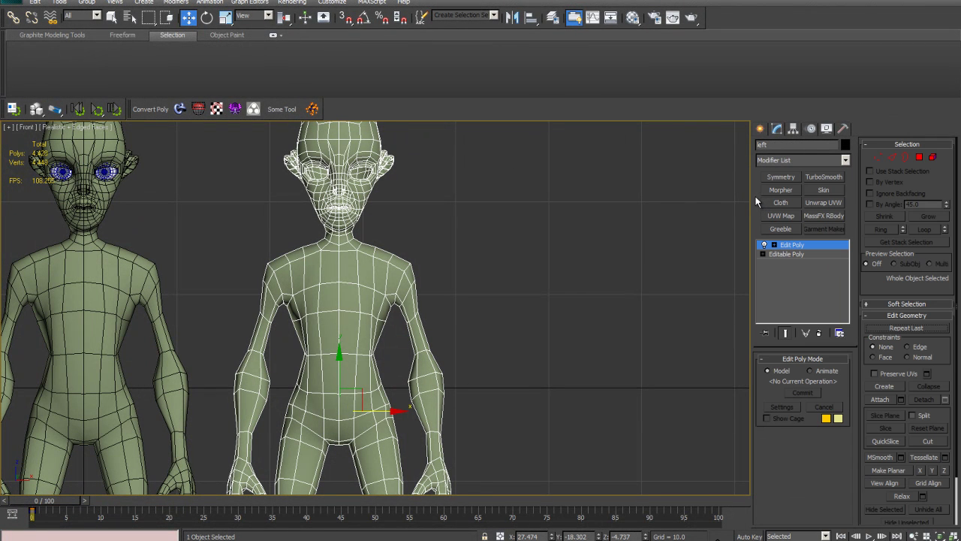
scroll(456, 326, "down", 5)
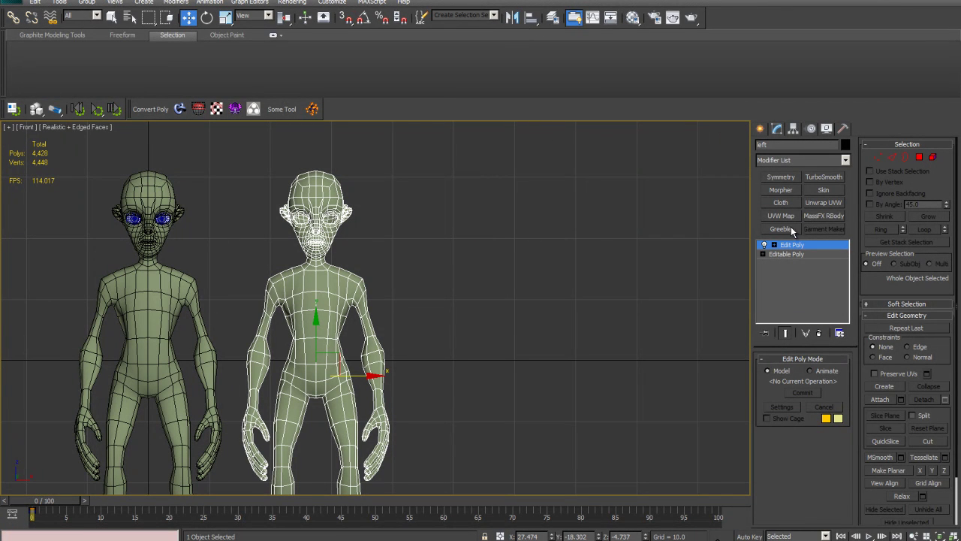
left_click(821, 332)
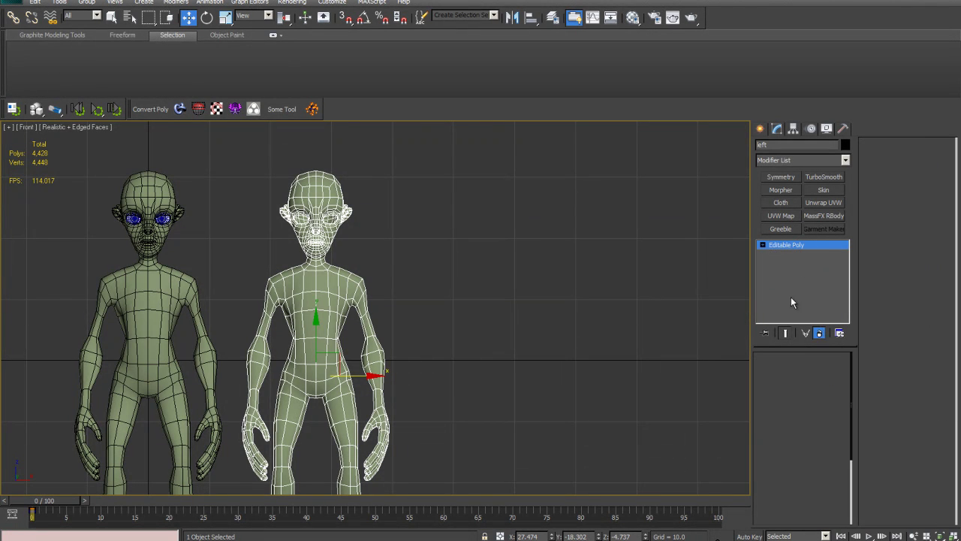
- Mirror the left alien across X as a copy and move the mirrored copy sideways to about X 56.7
middle_click_drag(348, 175, 386, 178)
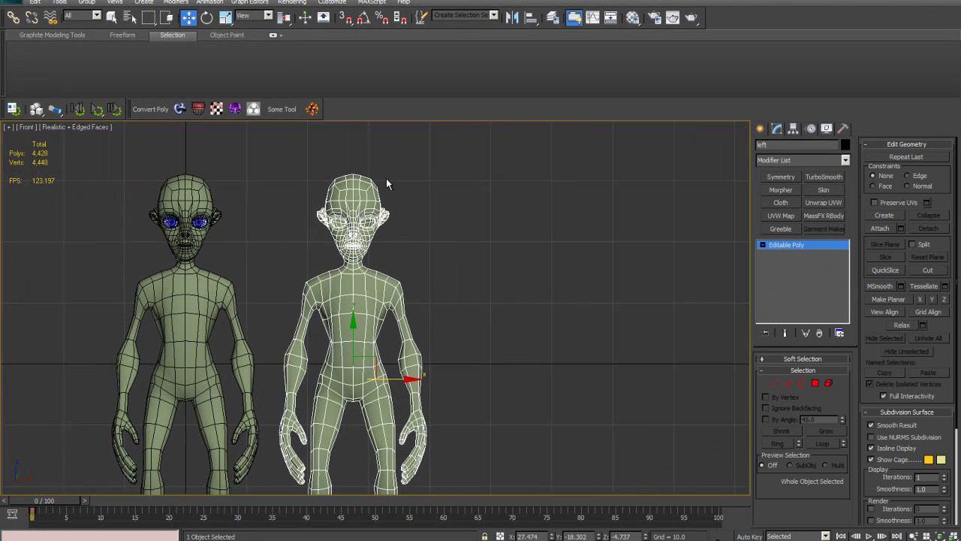
left_click(512, 18)
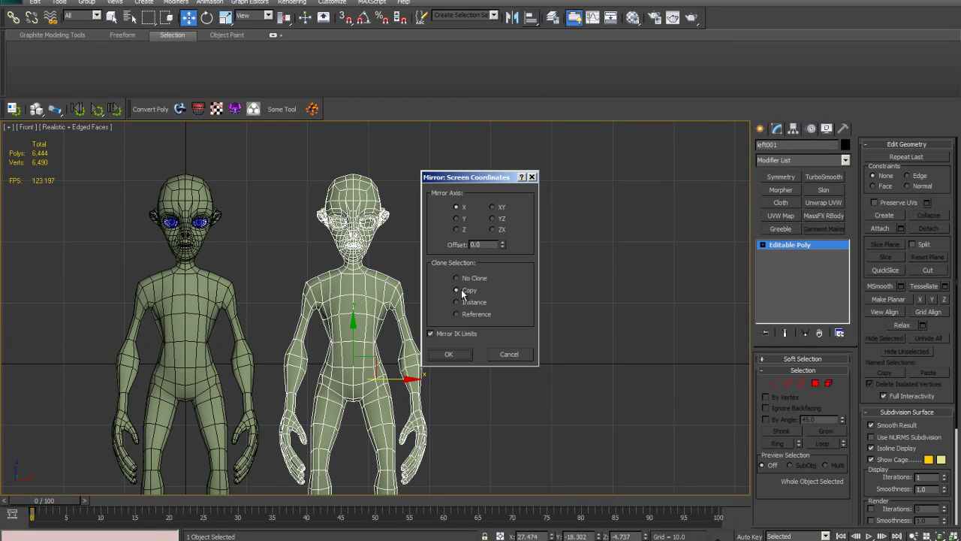
left_click(449, 354)
scroll(390, 342, "down", 3)
mouse_move(402, 361)
left_mouse_down()
mouse_move(514, 353)
mouse_move(526, 331)
left_mouse_up()
scroll(466, 295, "up", 8)
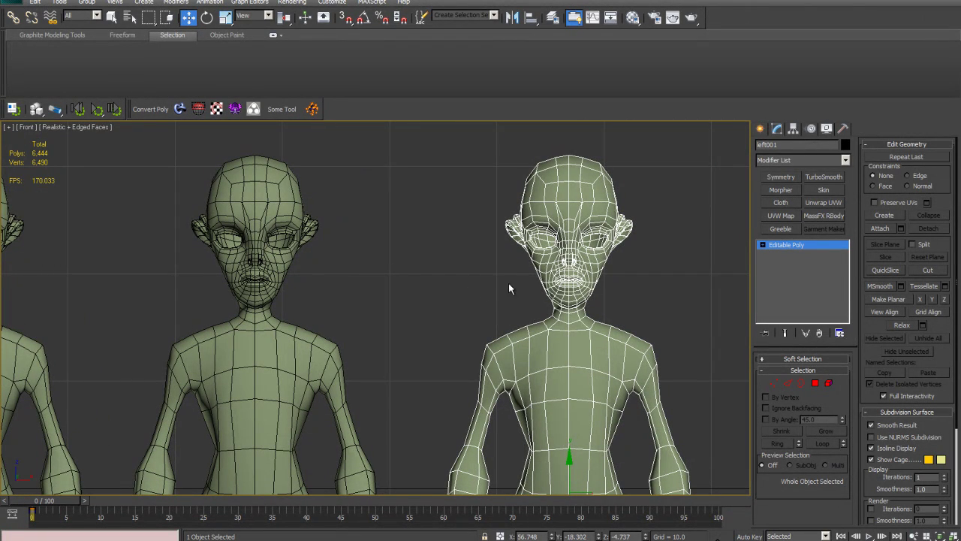
- Align the mirrored copy with the left alien so the two bodies overlap exactly
middle_click_drag(509, 283, 487, 258)
scroll(500, 257, "down", 2)
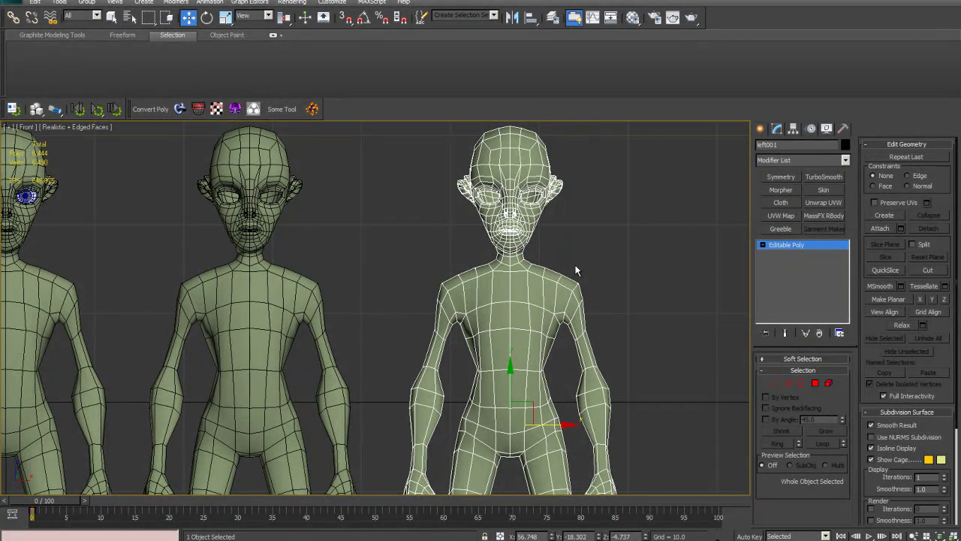
key("alt+a")
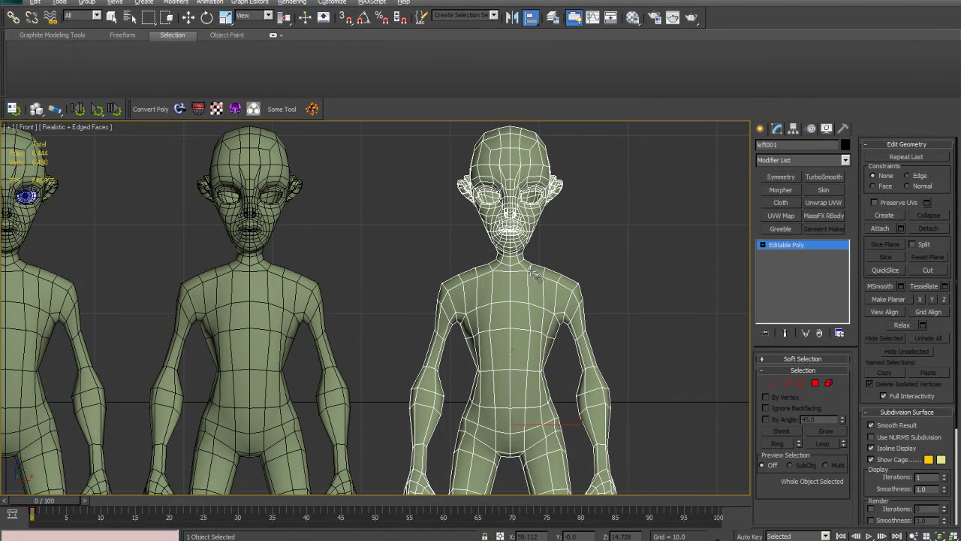
middle_click_drag(437, 271, 506, 270)
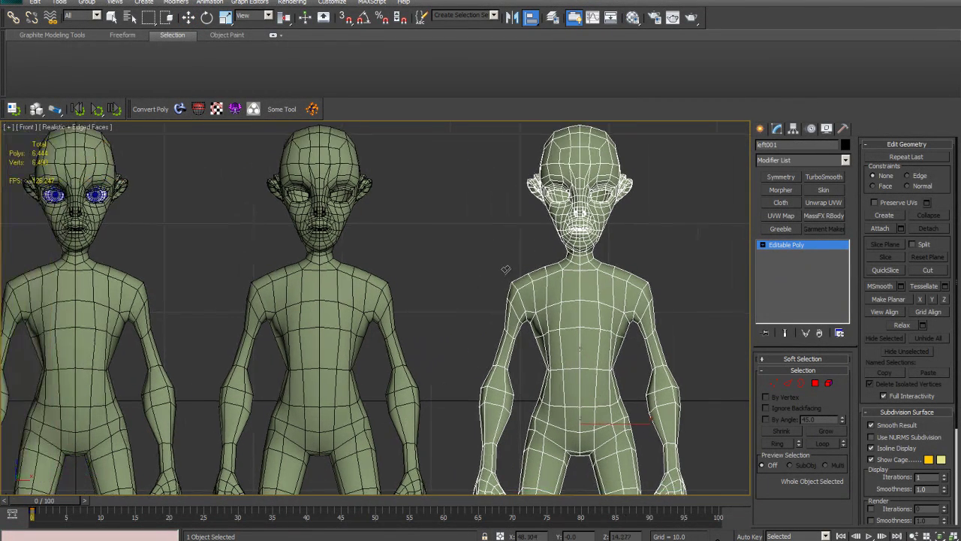
left_click(323, 175)
left_click(474, 366)
key("z")
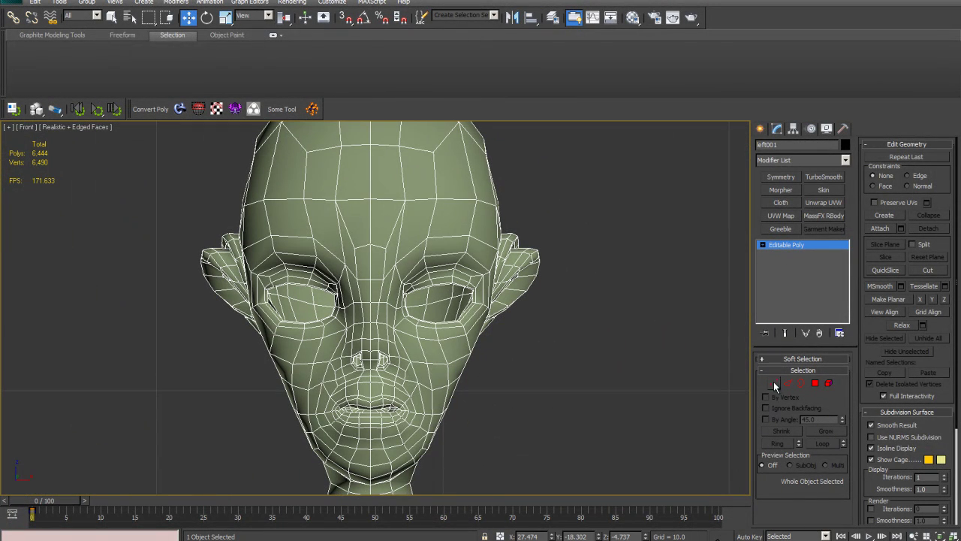
left_click(785, 160)
scroll(785, 180, "down", 8)
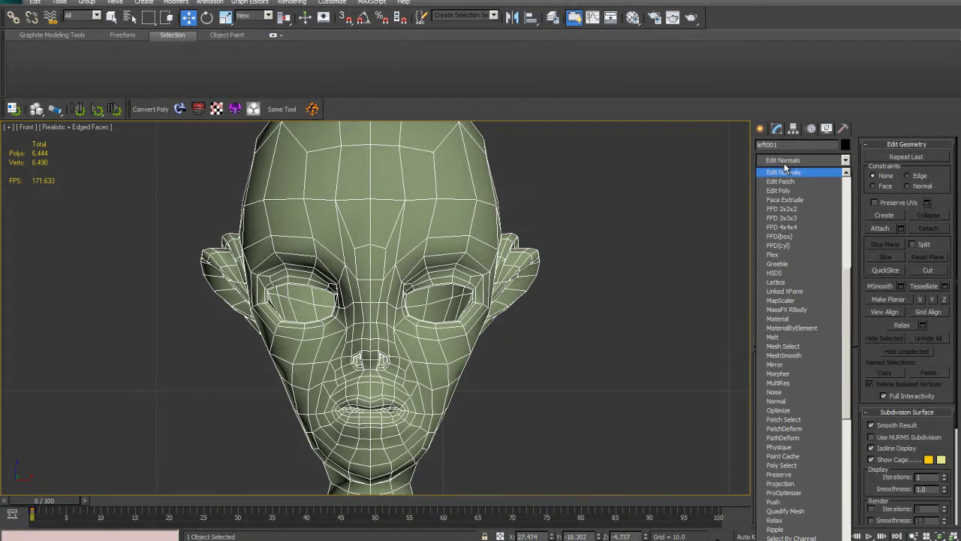
left_click(625, 213)
- Select both overlapping alien copies and add one shared Edit Poly modifier to them
left_click_drag(609, 167, 197, 323)
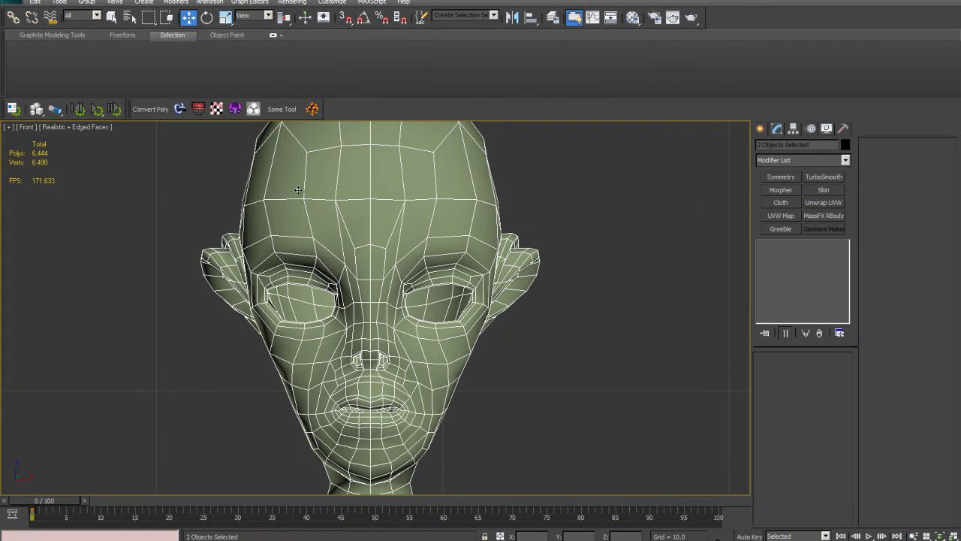
middle_click_drag(310, 206, 330, 221)
key("F3")
key("F3")
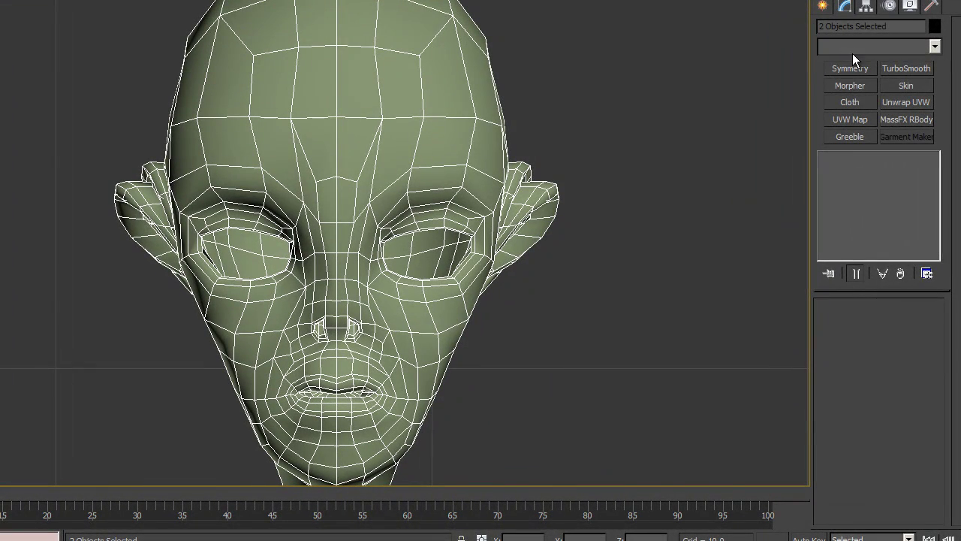
left_click(852, 50)
scroll(850, 52, "down", 8)
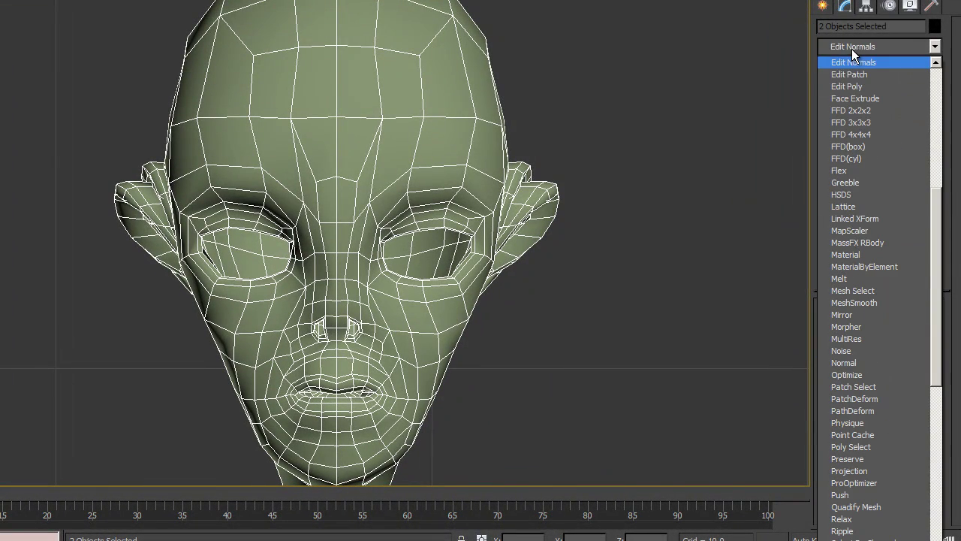
left_click(849, 88)
key("z")
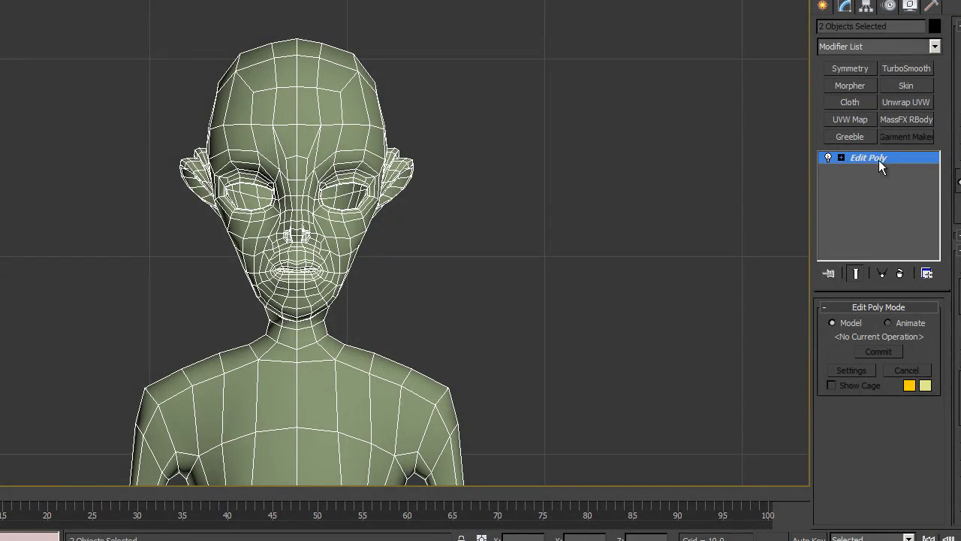
- Lower the upper-eyelid vertices of the alien's right eye to its lower lid on both overlapping copies, using vertex editing
key("1")
middle_click_drag(386, 174, 455, 221)
scroll(319, 239, "up", 9)
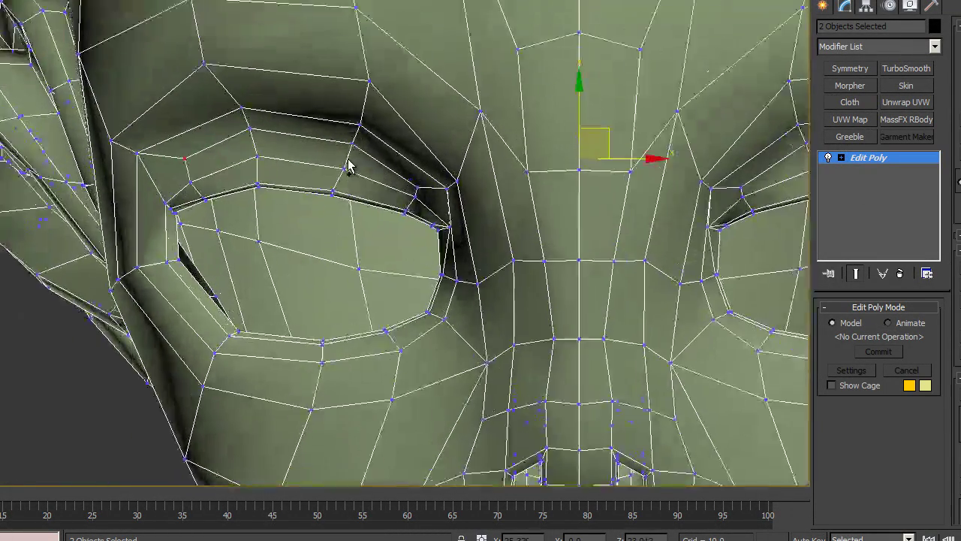
left_click_drag(320, 203, 328, 309)
left_click(334, 187)
left_click(251, 182)
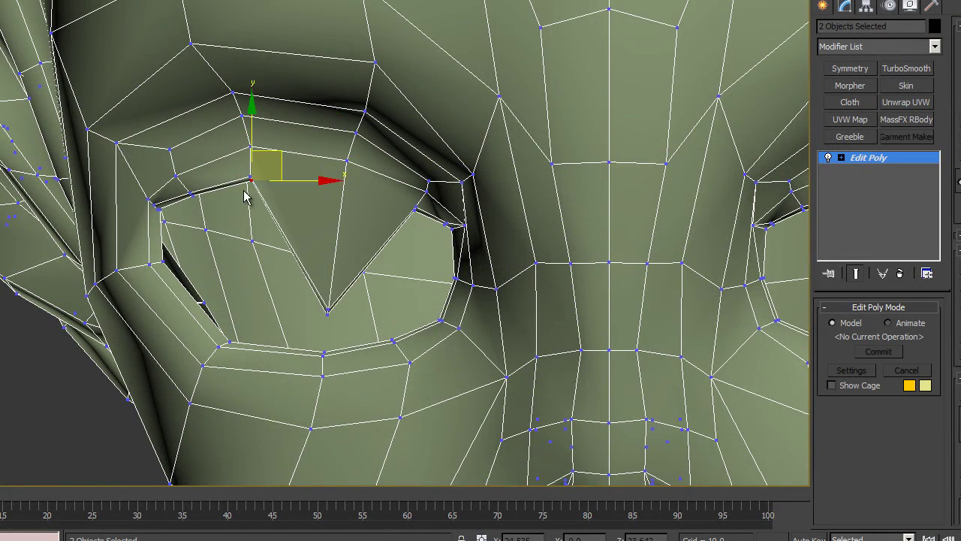
left_click_drag(268, 165, 278, 297)
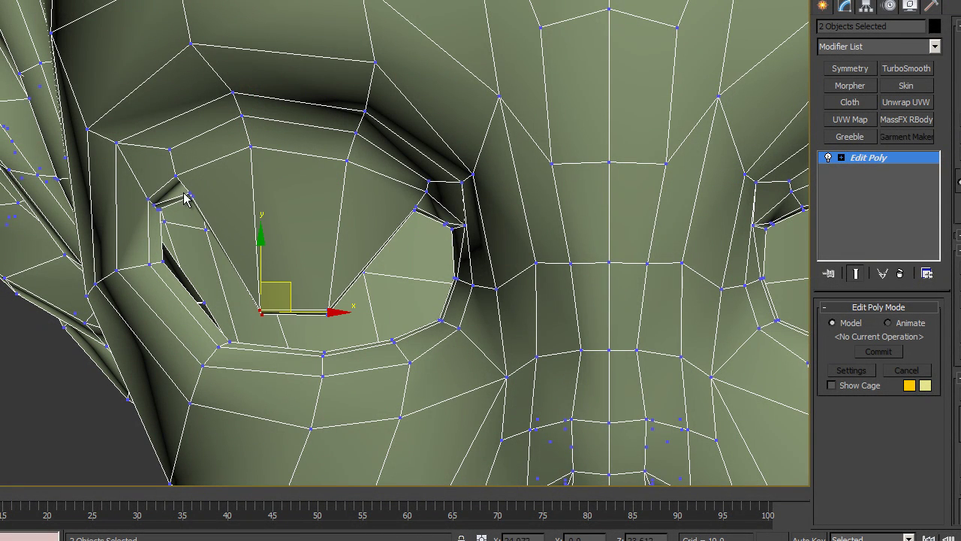
left_click(191, 196)
left_click_drag(206, 200, 226, 281)
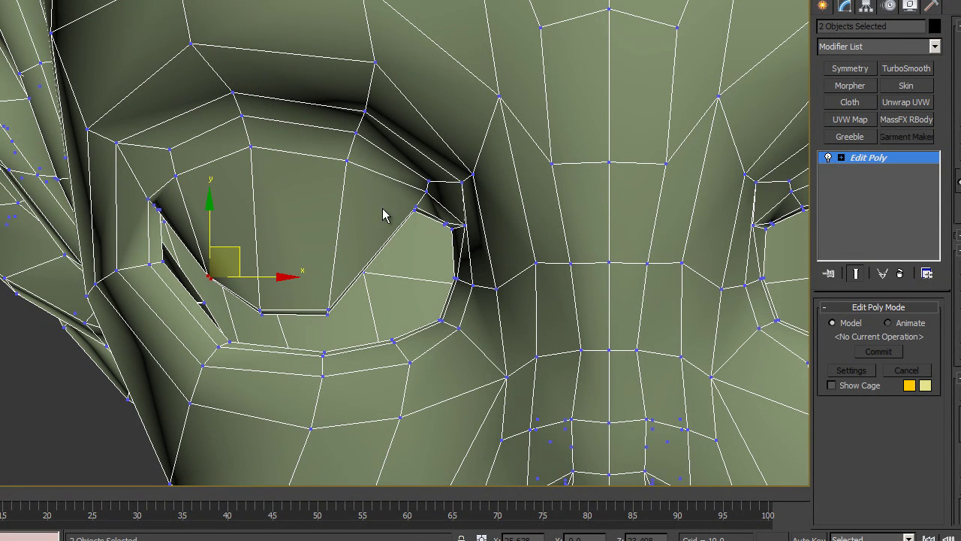
left_click_drag(396, 203, 440, 232)
left_click_drag(448, 183, 437, 276)
scroll(431, 234, "down", 3)
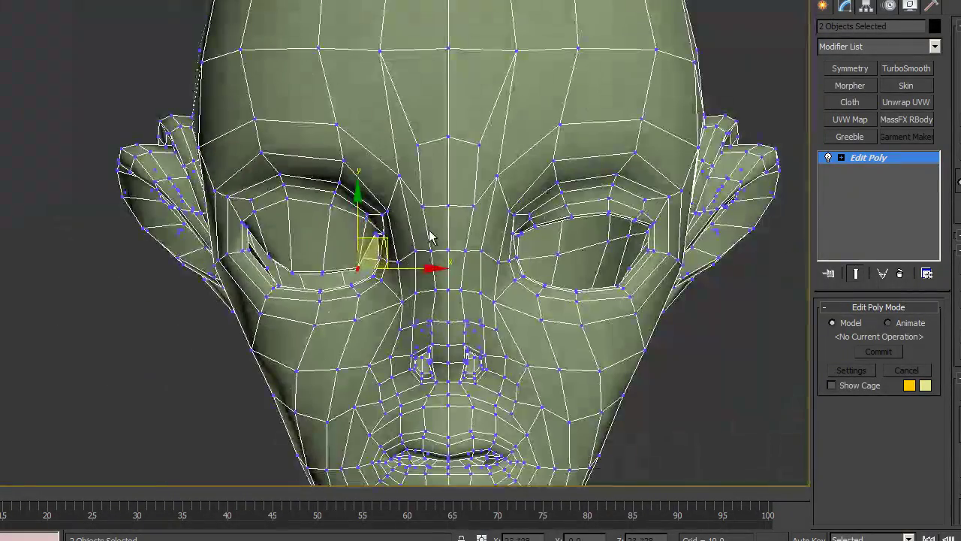
key("1")
- Select only the mirrored copy and move it sideways along X away from the left alien to about X 52
scroll(483, 302, "down", 5)
middle_click_drag(484, 302, 377, 79)
left_click(343, 164)
left_click(273, 136)
scroll(272, 135, "down", 3)
left_click_drag(365, 428, 698, 408)
middle_click_drag(630, 206, 592, 210)
scroll(473, 129, "down", 3)
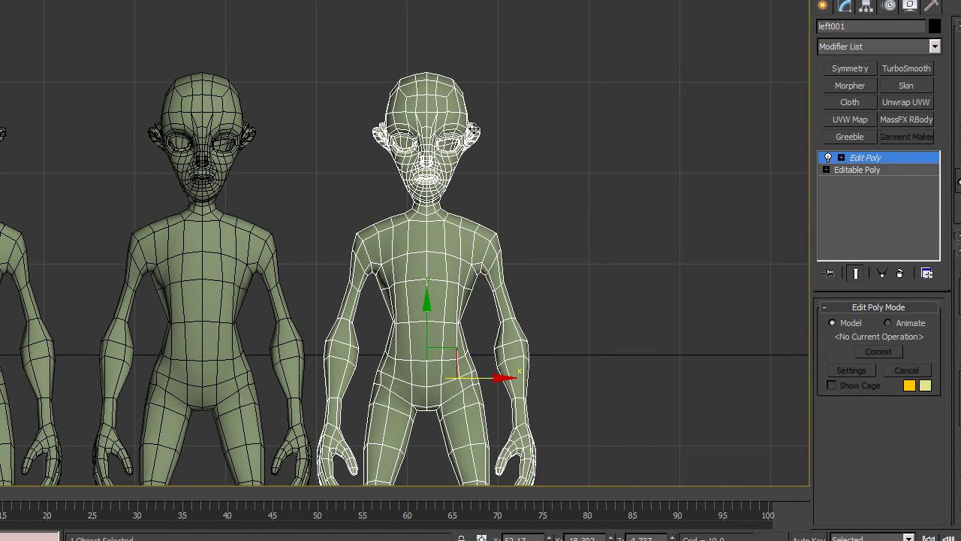
- Rename the mirrored alien copy as right and clear the selection
double_click(861, 26)
type("right")
middle_click_drag(540, 114, 527, 105)
left_click(526, 105)
scroll(323, 82, "up", 3)
middle_click_drag(308, 80, 280, 174)
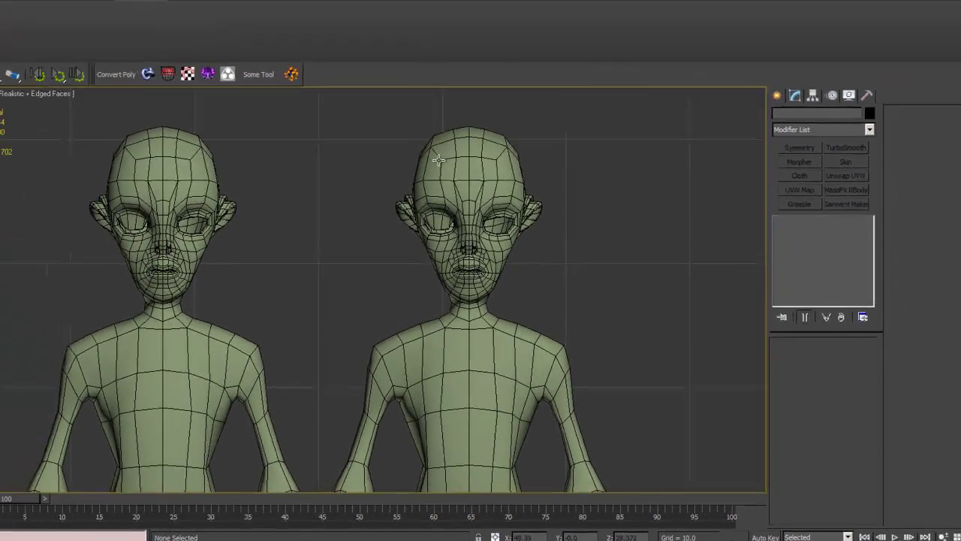
- Mirror the alien copy named right back across the X axis in place, using No Clone
left_click_drag(356, 47, 404, 137)
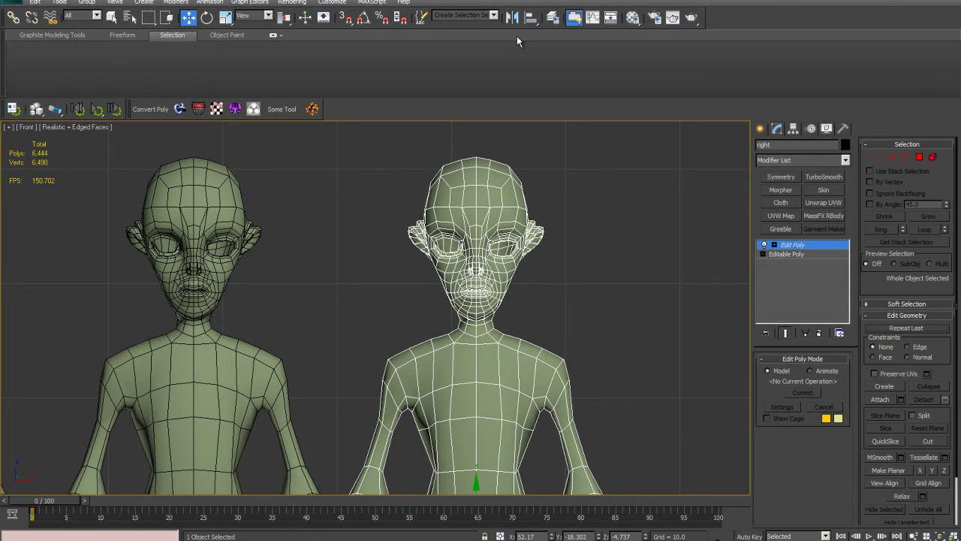
left_click(512, 17)
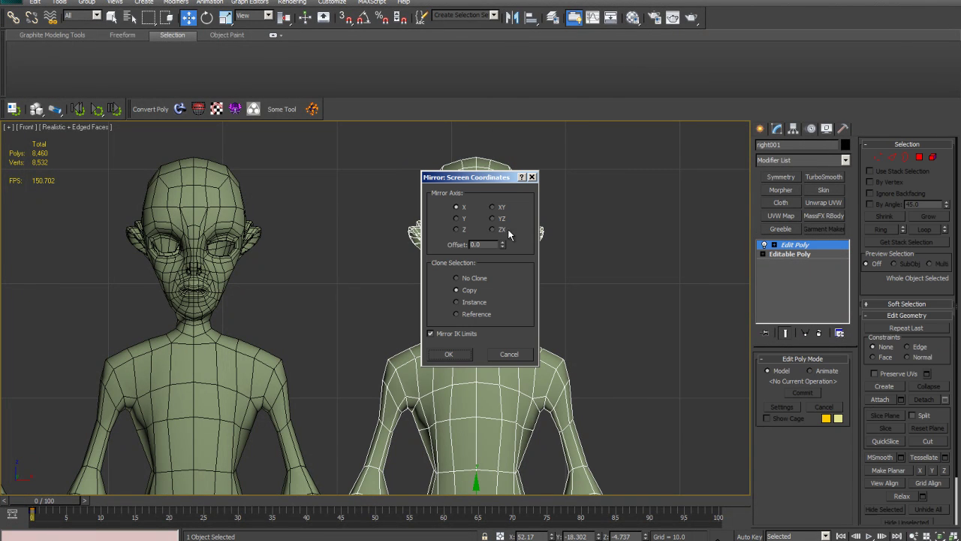
left_click(457, 278)
left_click(453, 354)
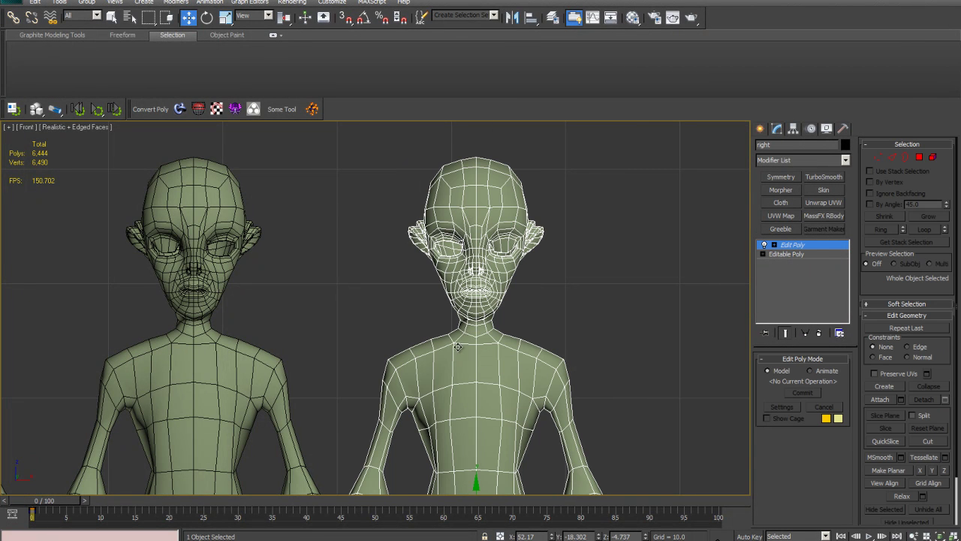
- Deselect the copy and turn off the edged-faces display so all three aliens appear as smooth shaded models
left_click(371, 246)
key("F4")
scroll(449, 226, "down", 5)
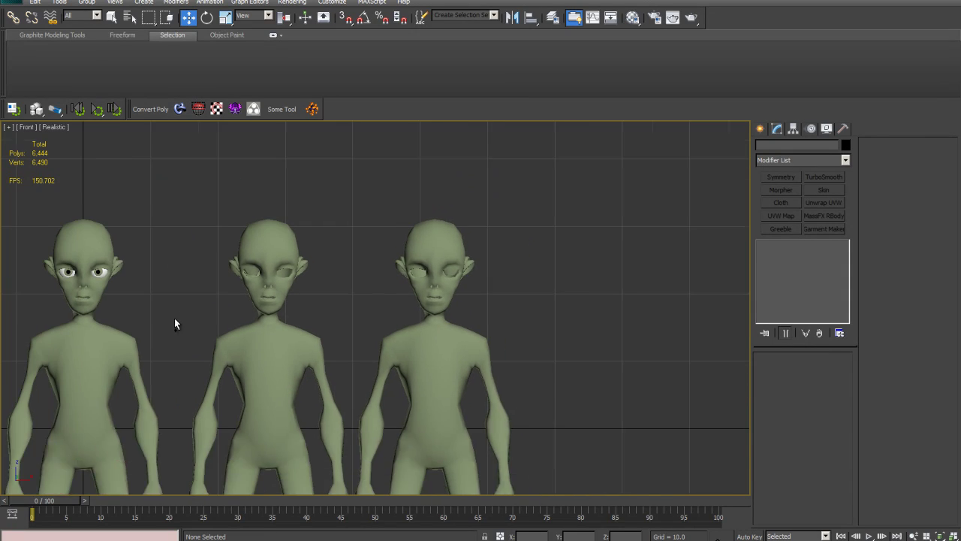
middle_click_drag(132, 318, 277, 298)
- Add a Morpher modifier to the original open-eyed alien and load the left copy as the first channel's morph target
left_click_drag(314, 219, 216, 183)
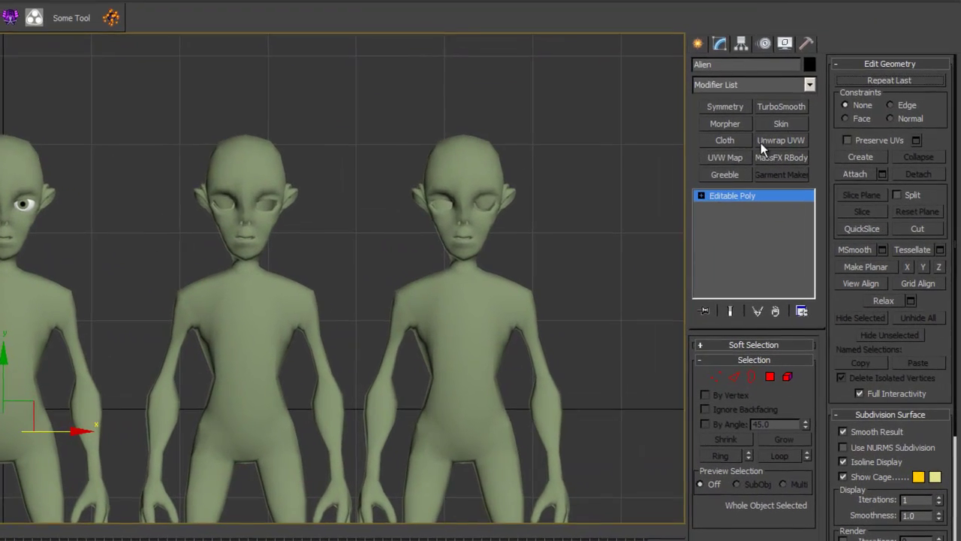
left_click(781, 190)
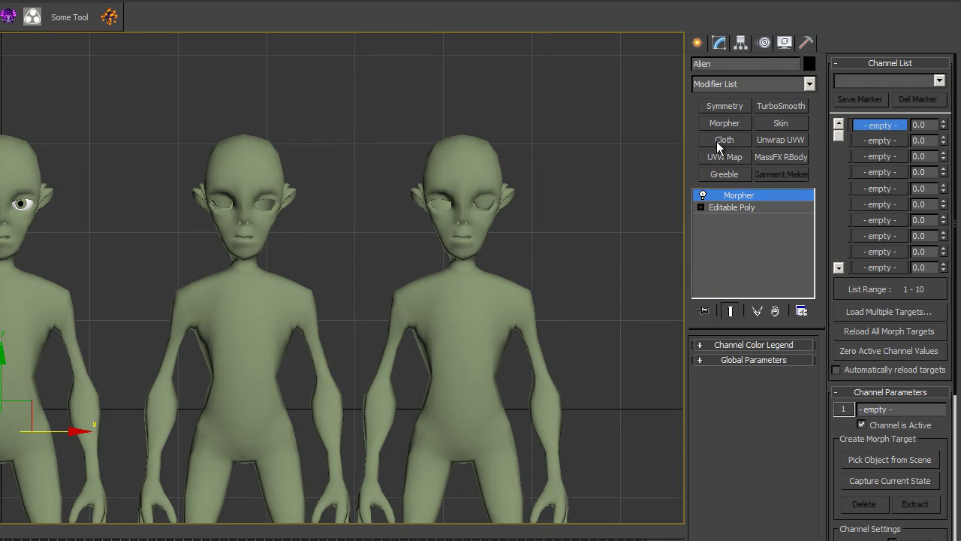
right_click(879, 124)
left_click(886, 128)
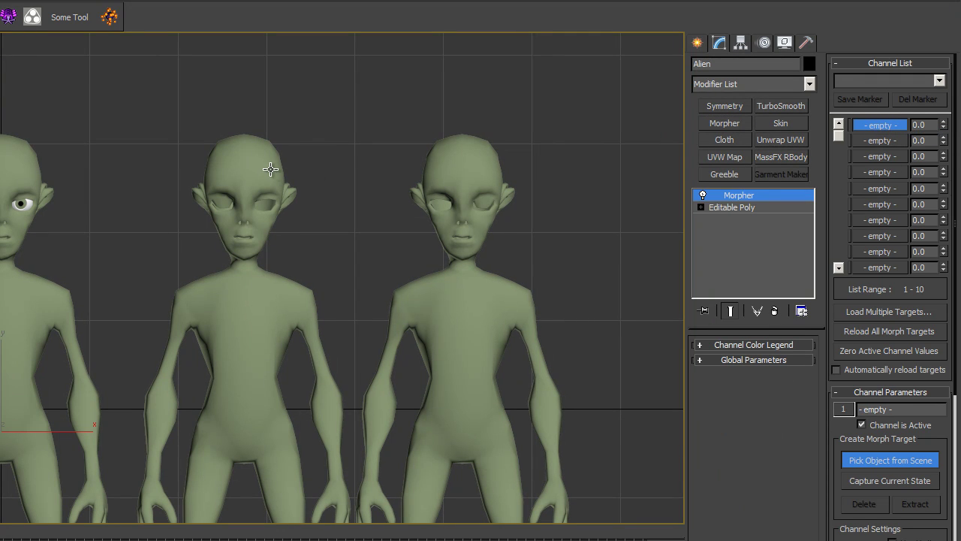
left_click(278, 168)
- Load the right alien copy from the scene as the morph target of the second channel
left_click(880, 141)
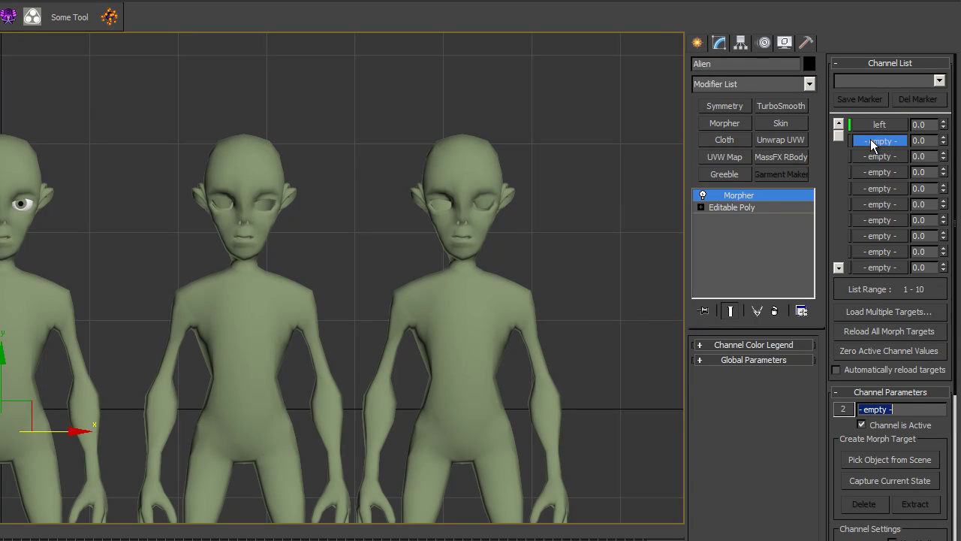
right_click(885, 142)
left_click(893, 148)
left_click(466, 175)
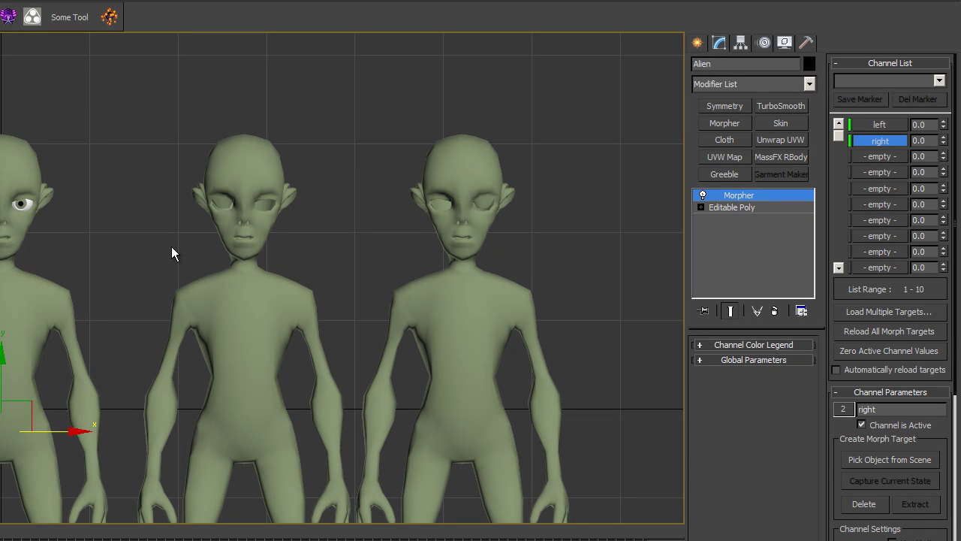
- Check the morph channels against the original alien's face by trying the right channel's value
scroll(172, 250, "up", 10)
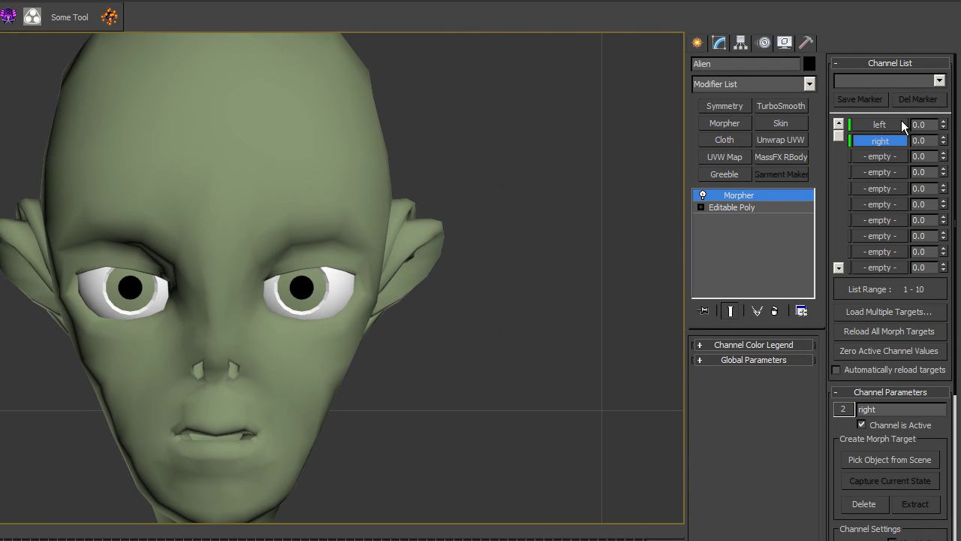
left_click(901, 125)
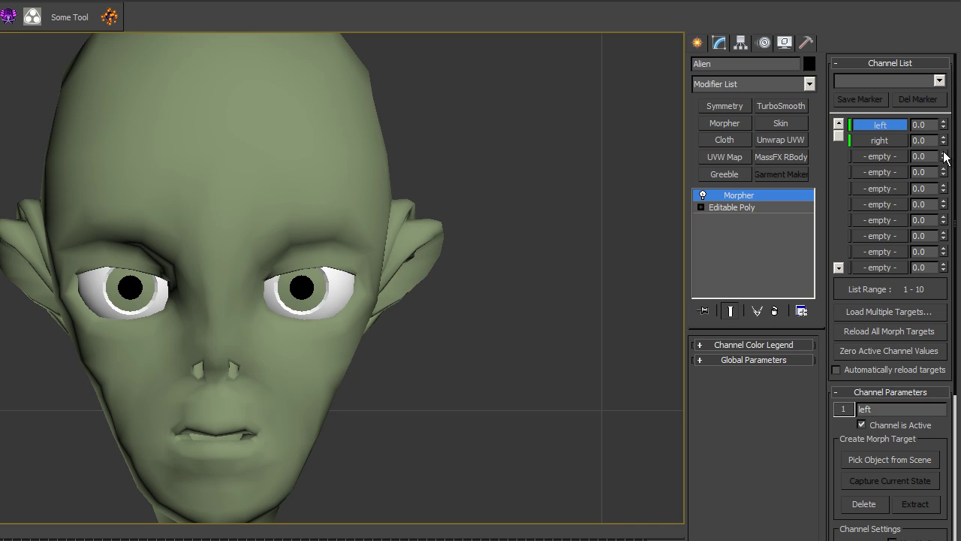
mouse_move(944, 142)
left_mouse_down()
mouse_move(944, 66)
mouse_move(944, 146)
left_mouse_up()
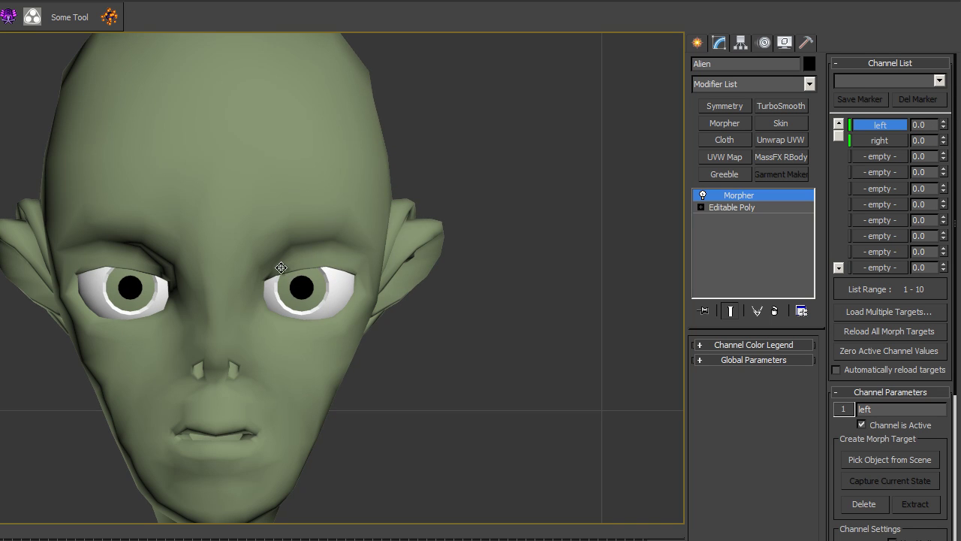